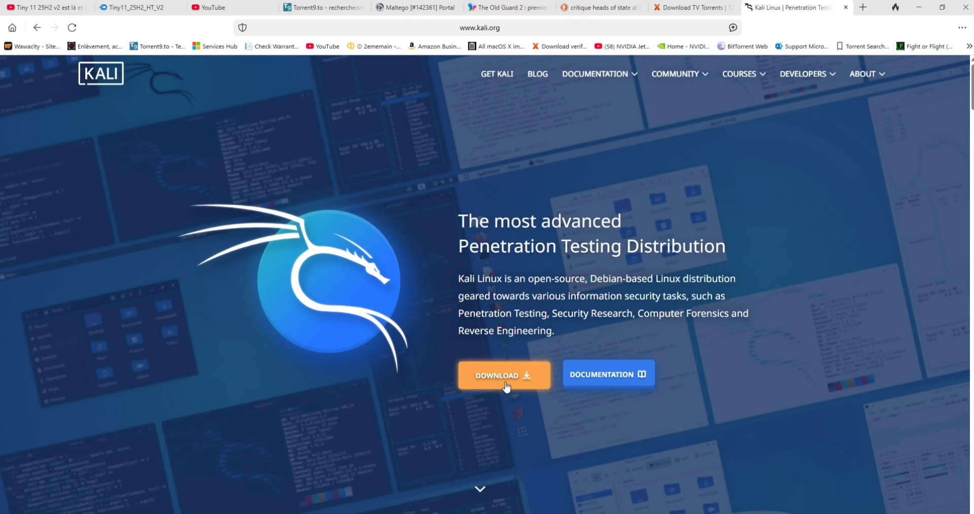
Open Kali's Installer Images downloads and scroll to the recommended 2025.2 x86_64 installer.
left_click(506, 384)
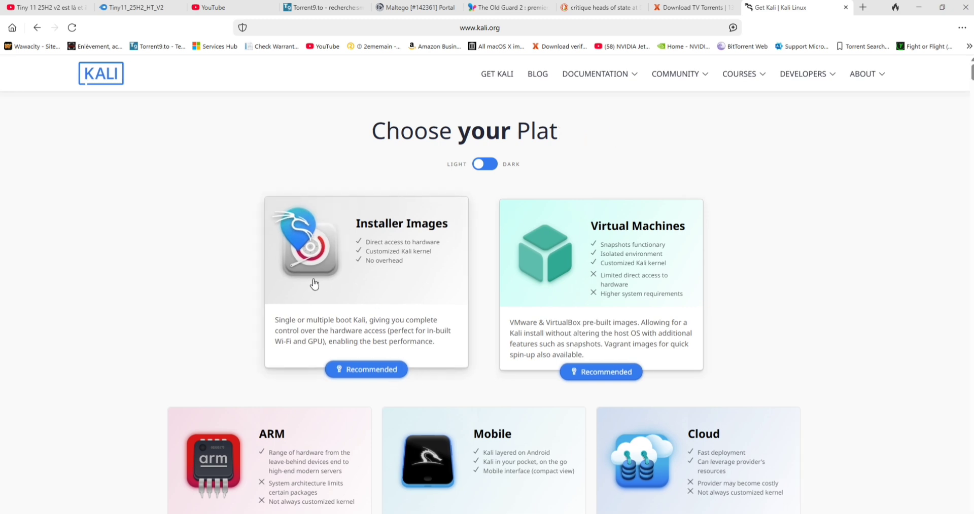
left_click(384, 369)
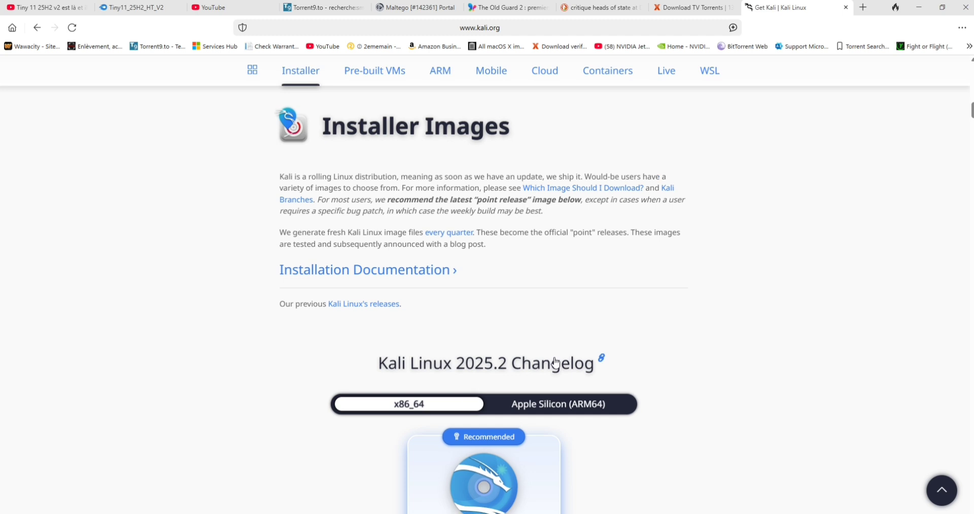
scroll(555, 364, "down", 4)
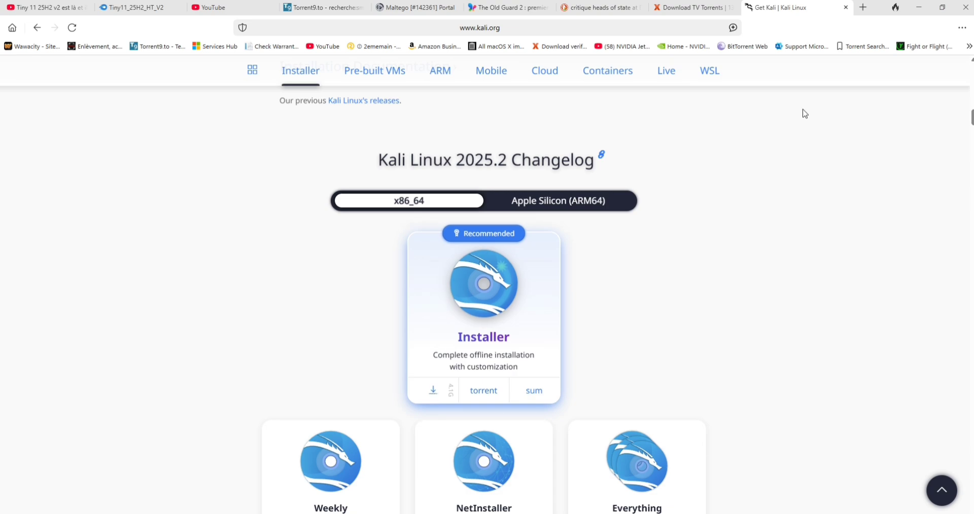
Back in VMware, start a Typical new VM installing from a disc image file and browse for the ISO.
left_click(918, 8)
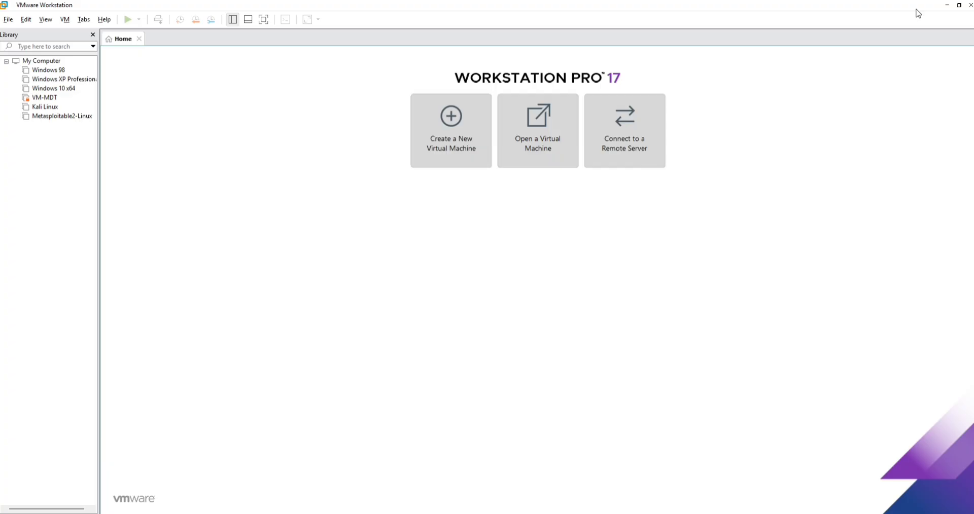
left_click(447, 155)
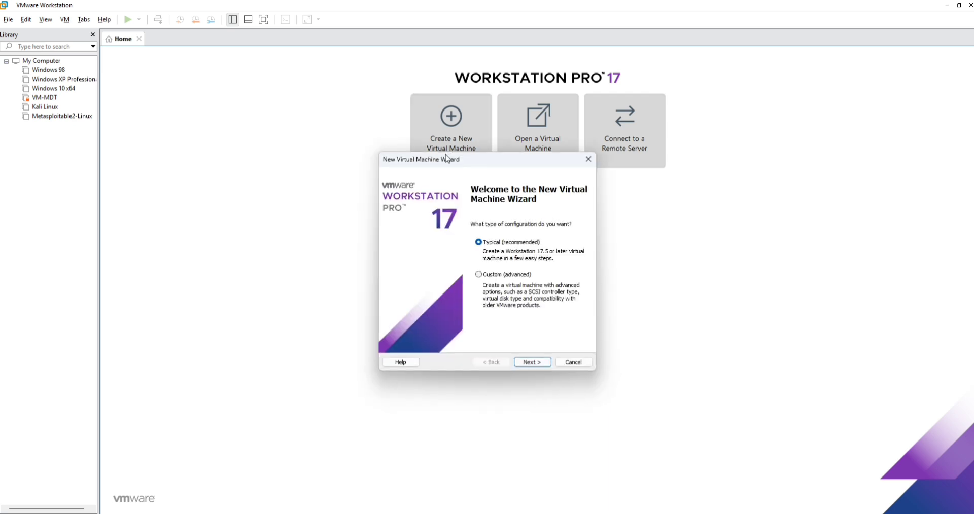
left_click(532, 362)
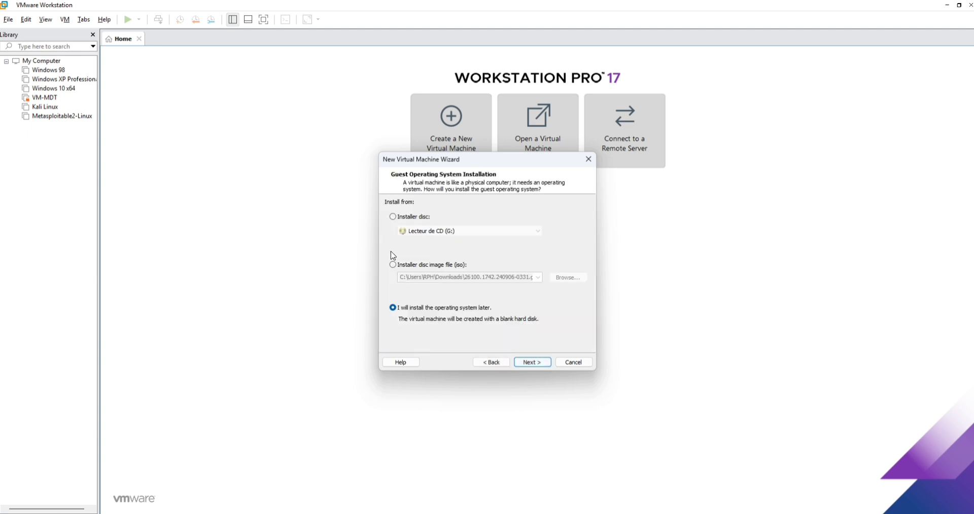
left_click(404, 265)
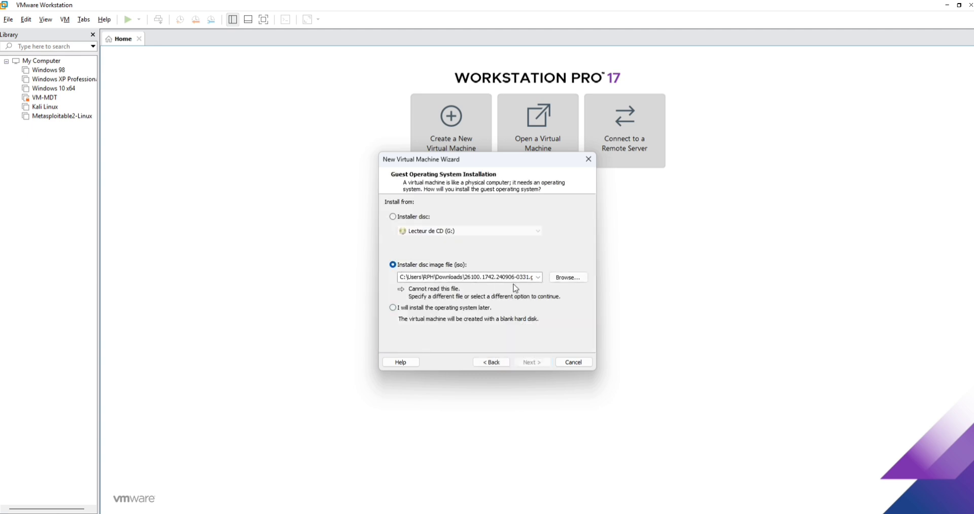
left_click(538, 277)
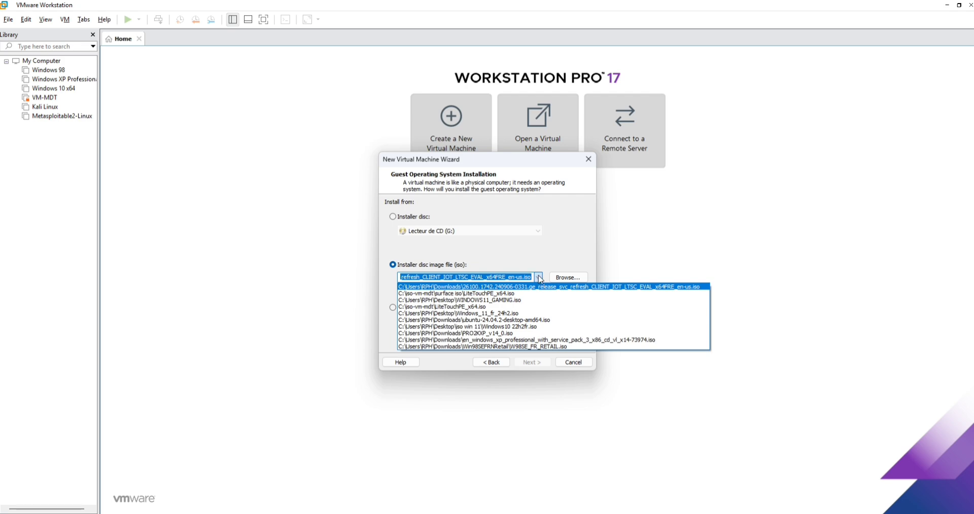
left_click(539, 279)
left_click(568, 277)
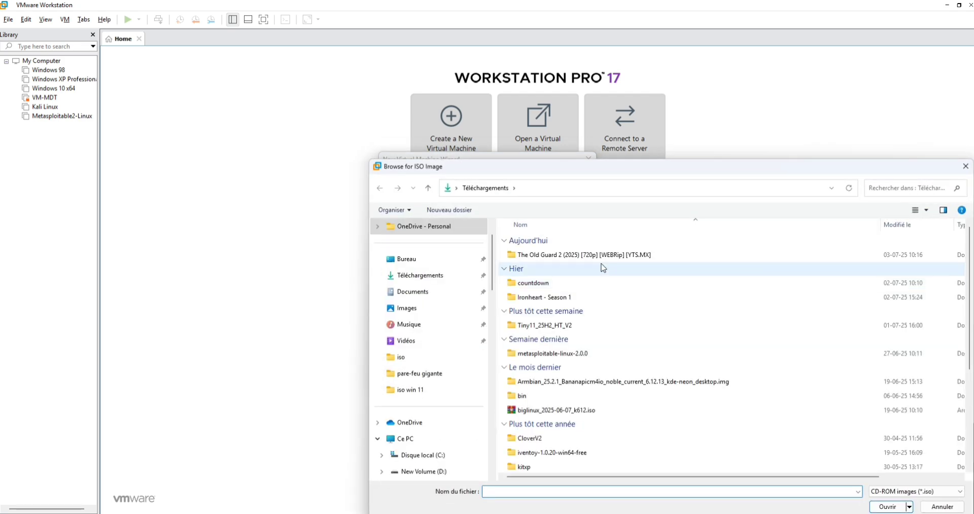
Select E:\iso\kali-linux-2025.2-installer-amd64.iso as the installer disc image.
scroll(602, 268, "down", 4)
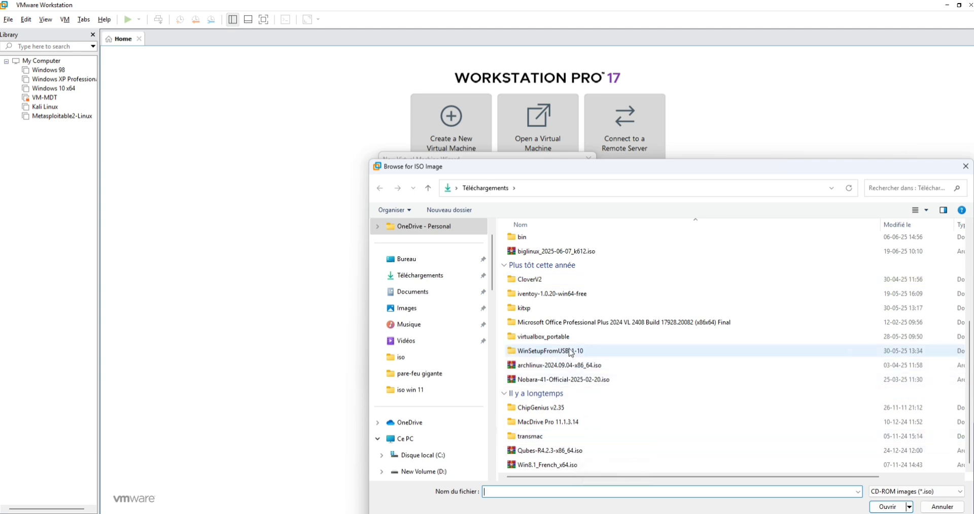
scroll(574, 308, "up", 4)
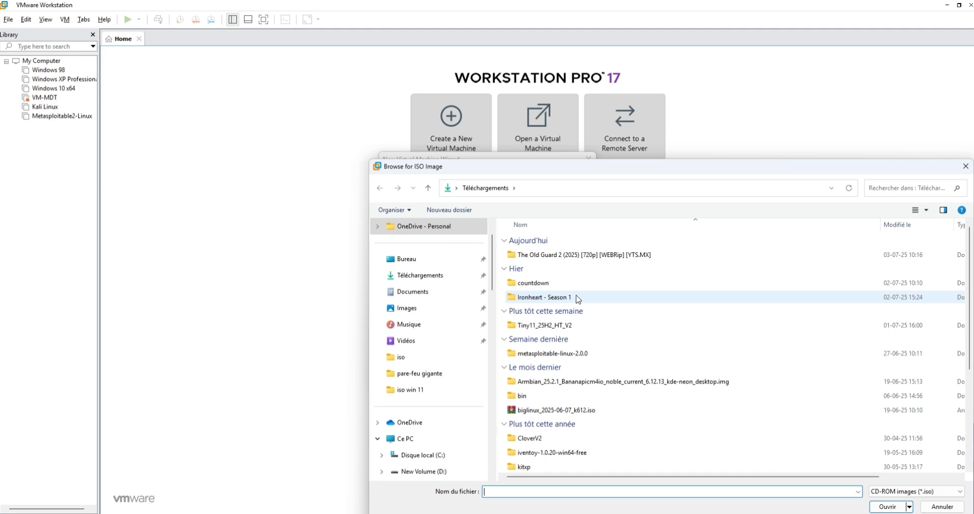
scroll(457, 375, "down", 3)
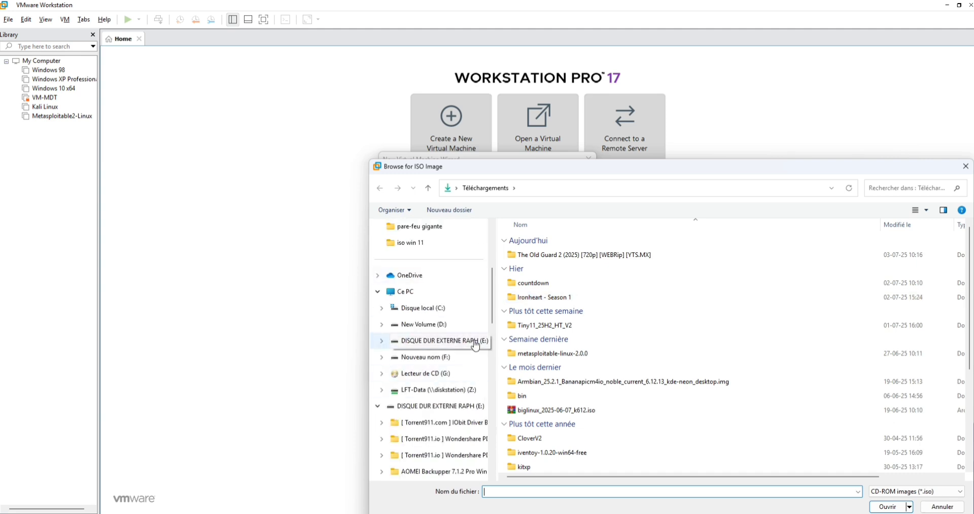
left_click(436, 341)
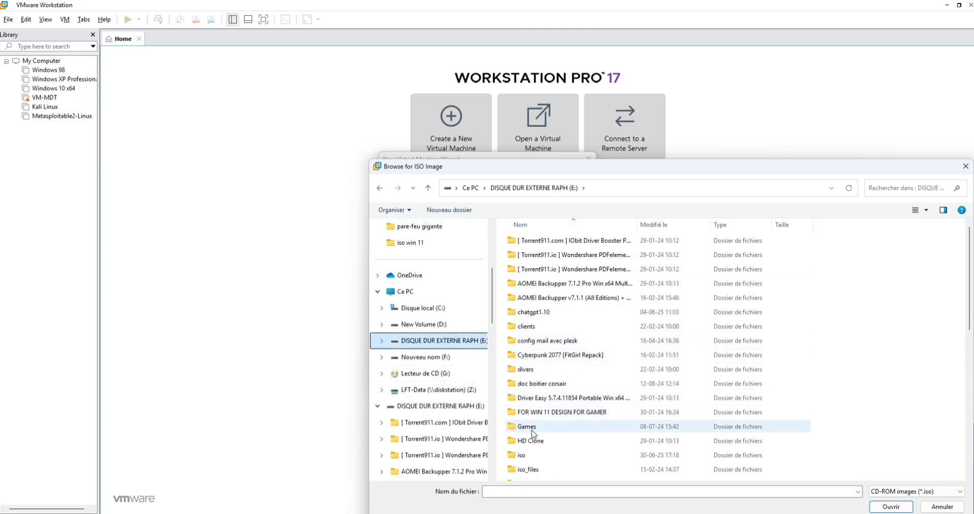
double_click(527, 455)
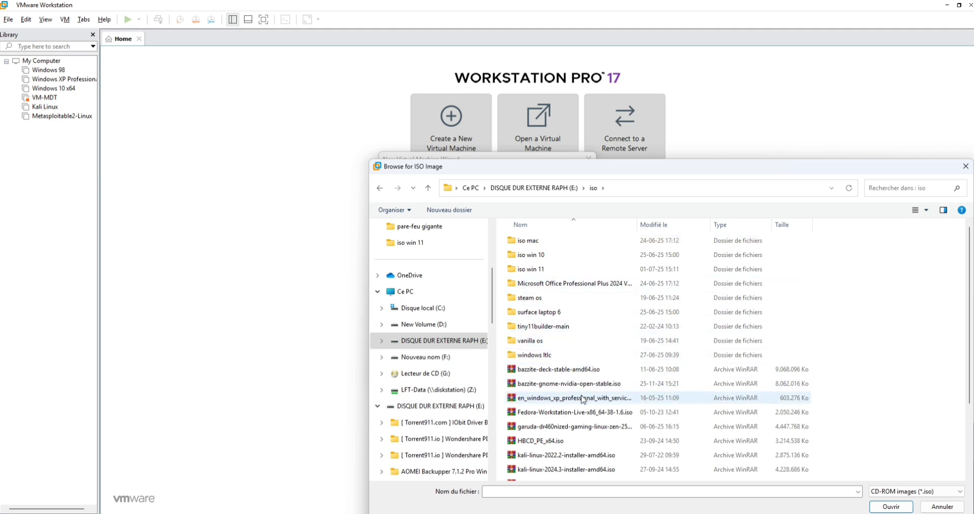
scroll(583, 400, "down", 1)
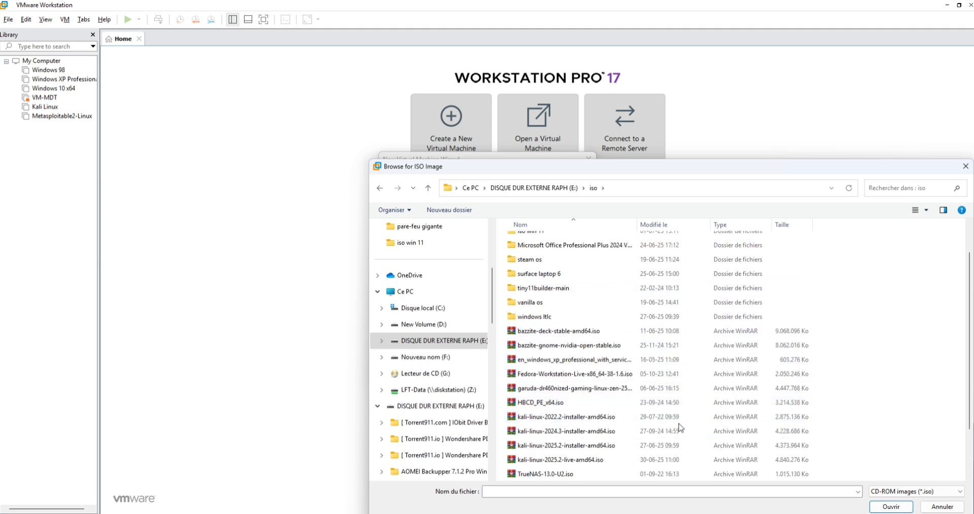
left_click(603, 447)
double_click(602, 447)
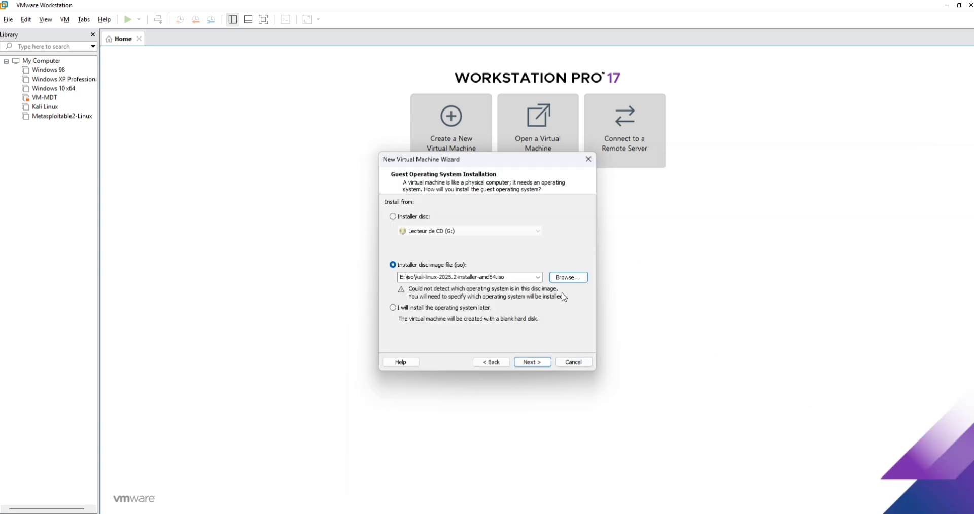
Keep Linux, Other Linux 5.x kernel 64-bit as the guest operating system.
left_click(532, 363)
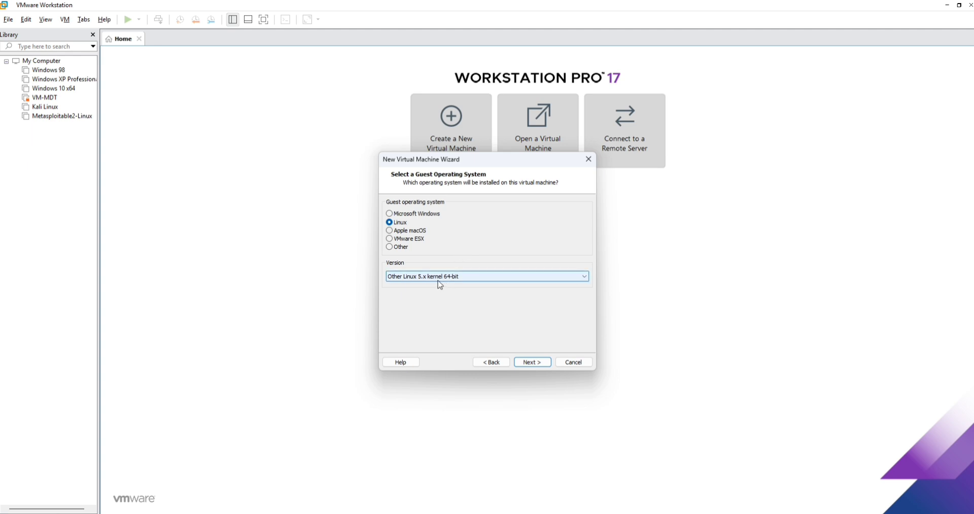
left_click(431, 18)
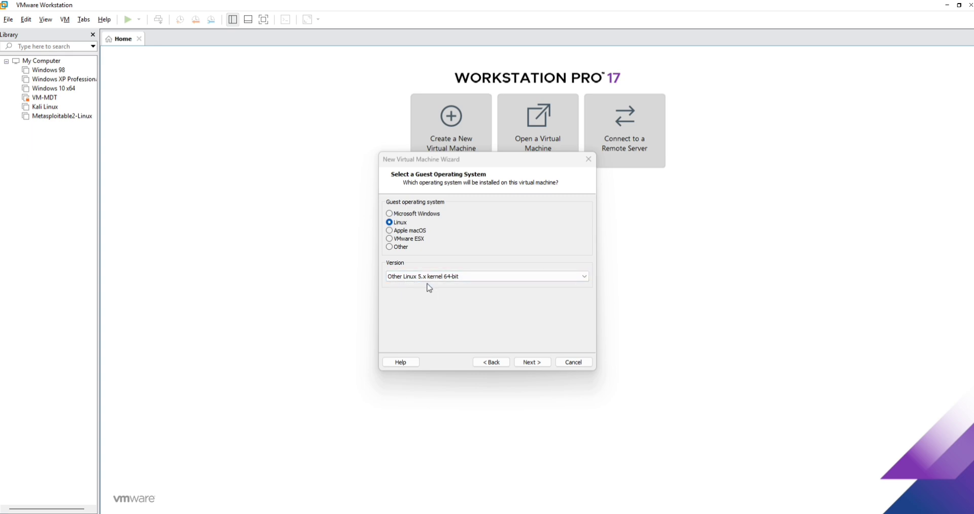
left_click(532, 362)
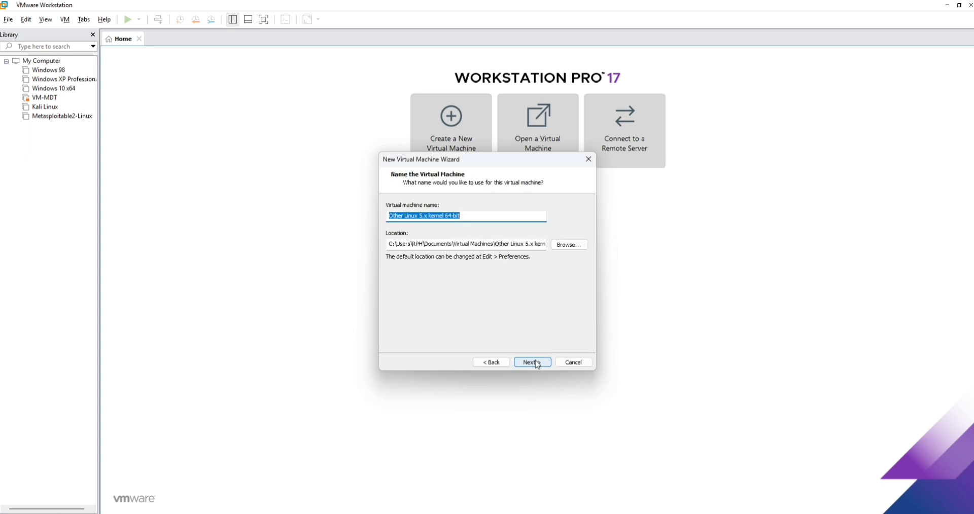
Name the virtual machine KALI_LINUX_2025.
key("BackSpace")
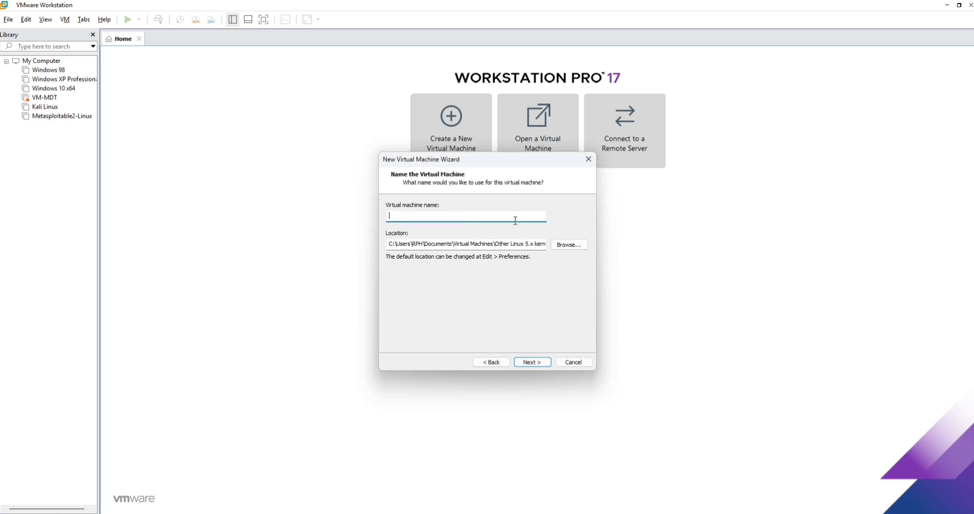
type("KALI_LINUX")
type("_2025")
Set the maximum disk size to 80 GB, keeping the disk split into multiple files.
left_click(538, 364)
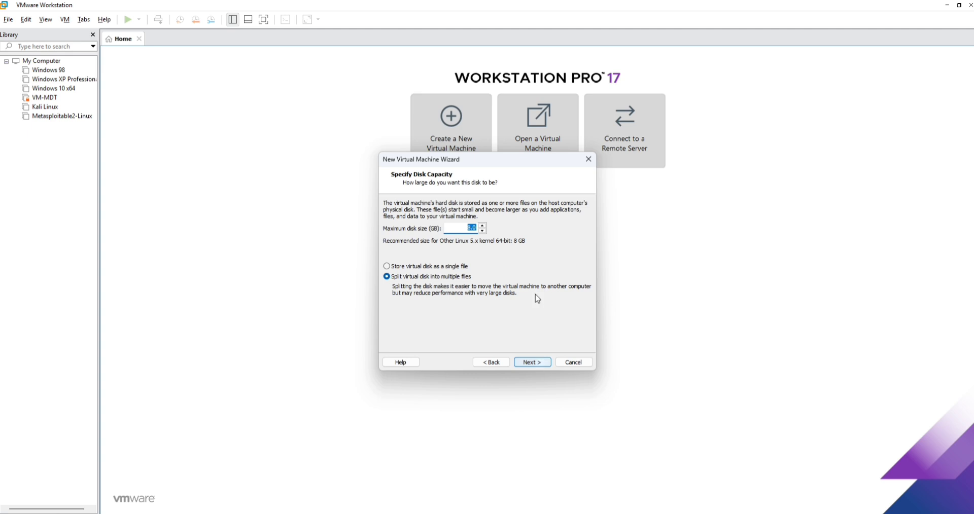
left_click(483, 226)
left_click(482, 226)
left_click(482, 226)
left_click(482, 226)
left_click(482, 226)
left_click(482, 226)
left_click(482, 226)
left_click(482, 226)
left_click(482, 226)
left_click(482, 226)
left_click(482, 226)
left_click(482, 226)
left_click(482, 226)
left_click(482, 225)
left_click(482, 225)
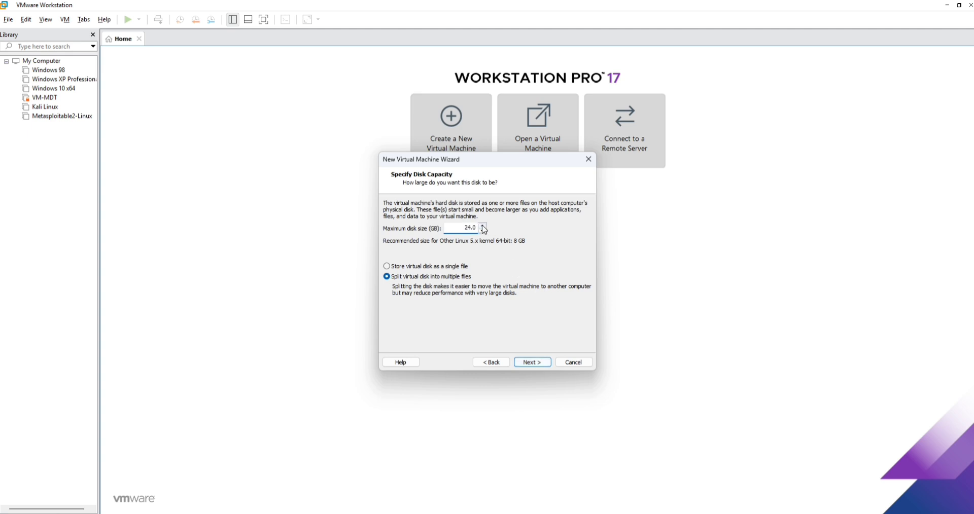
left_click(482, 226)
left_click(482, 230)
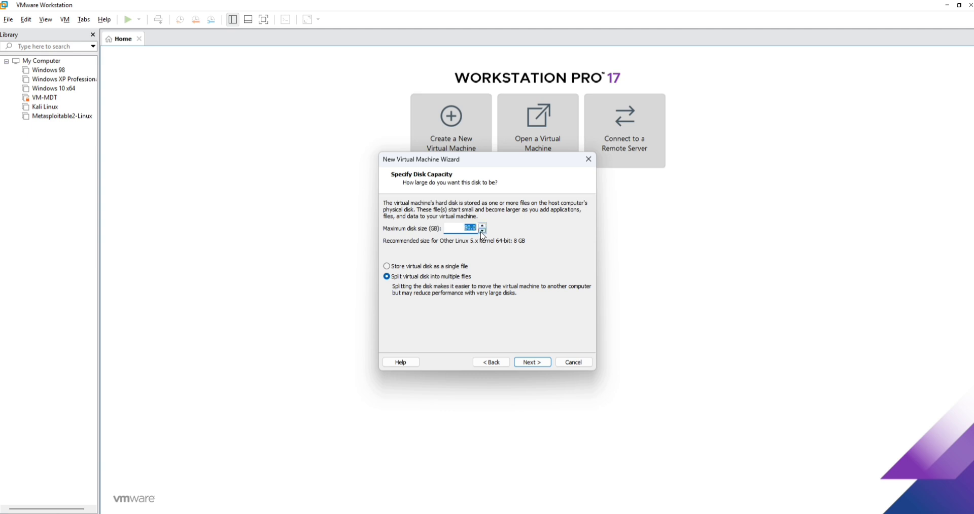
Customize the hardware to 16 GB memory and 2 cores per processor (4 cores total).
left_click(532, 362)
left_click(444, 304)
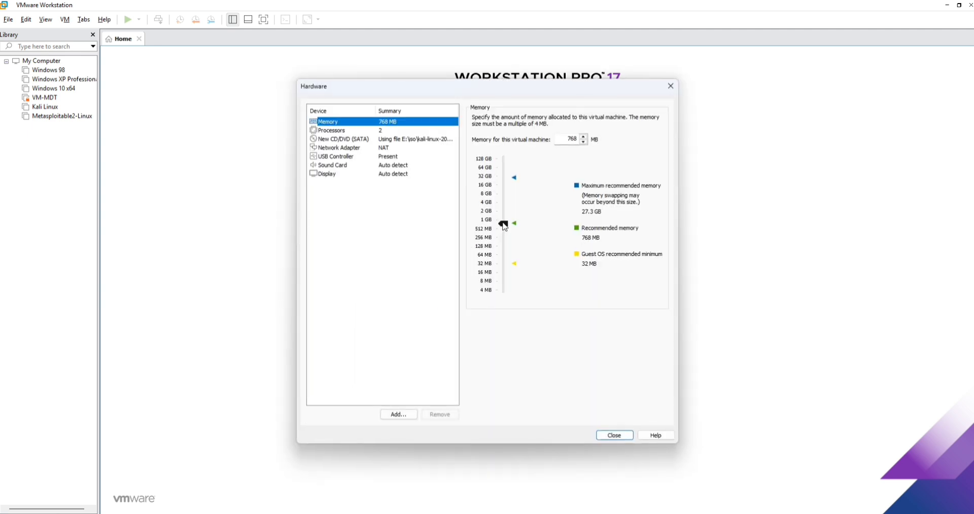
left_click_drag(504, 223, 506, 188)
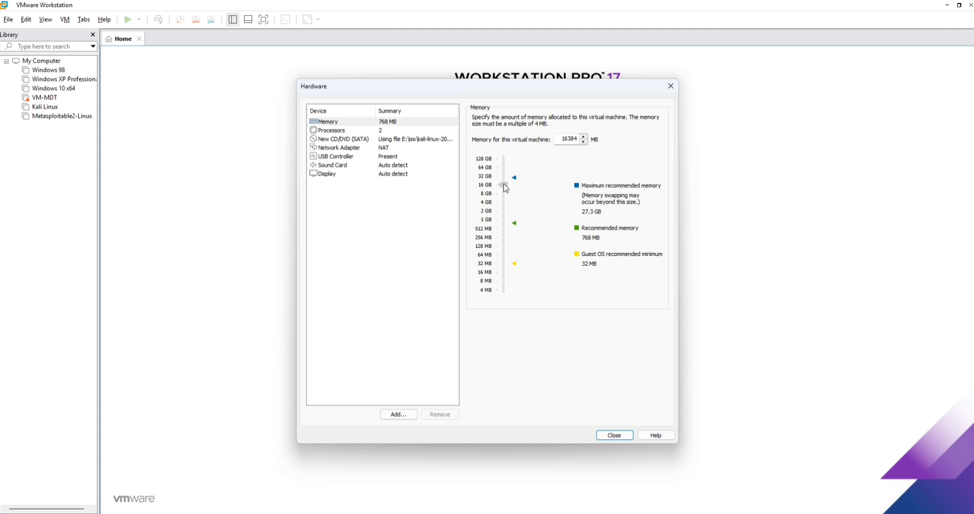
left_click(409, 131)
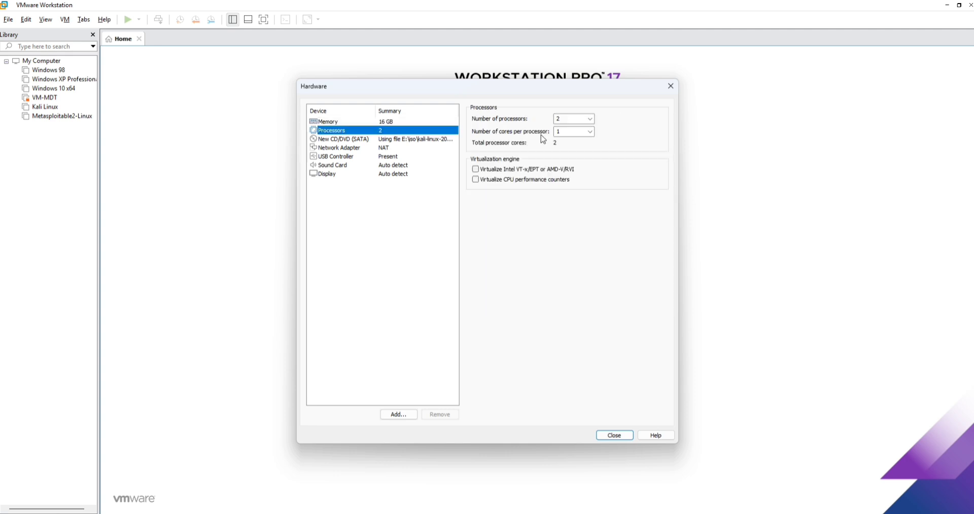
left_click(590, 132)
left_click(590, 132)
left_click(573, 149)
Finish creating KALI_LINUX_2025, power it on and start the Kali Graphical install.
left_click(622, 436)
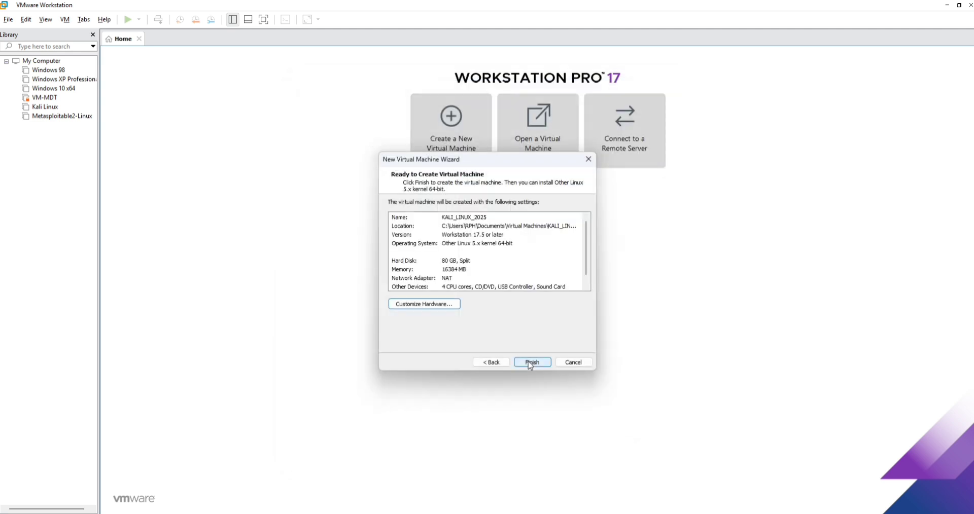
left_click(530, 364)
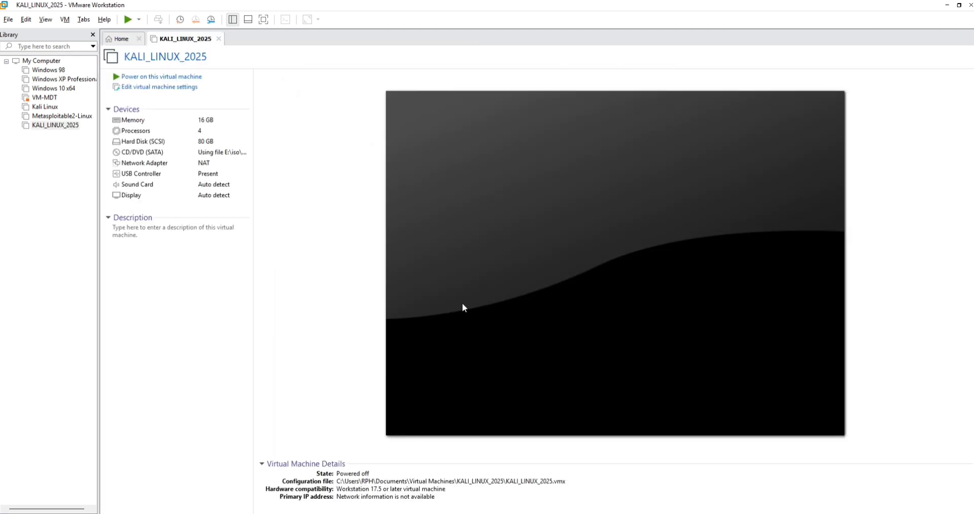
left_click(189, 77)
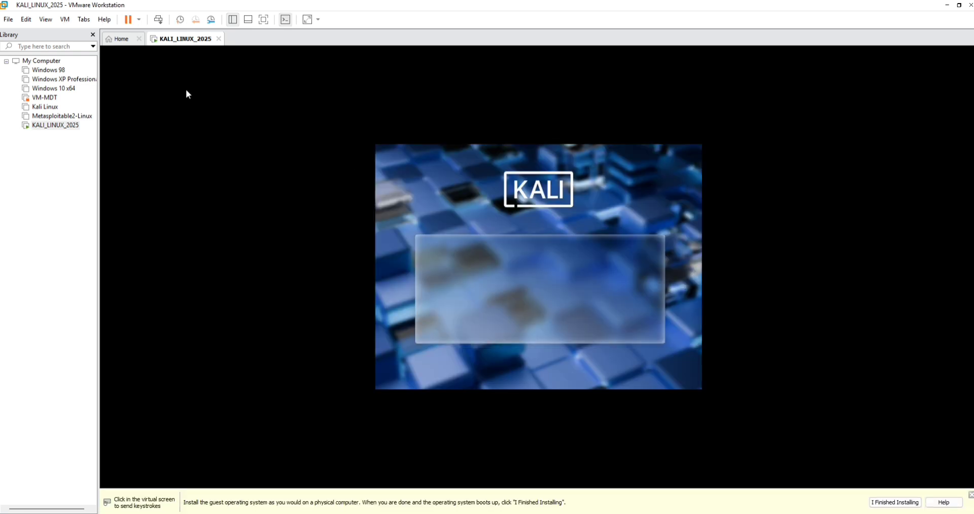
left_click(365, 221)
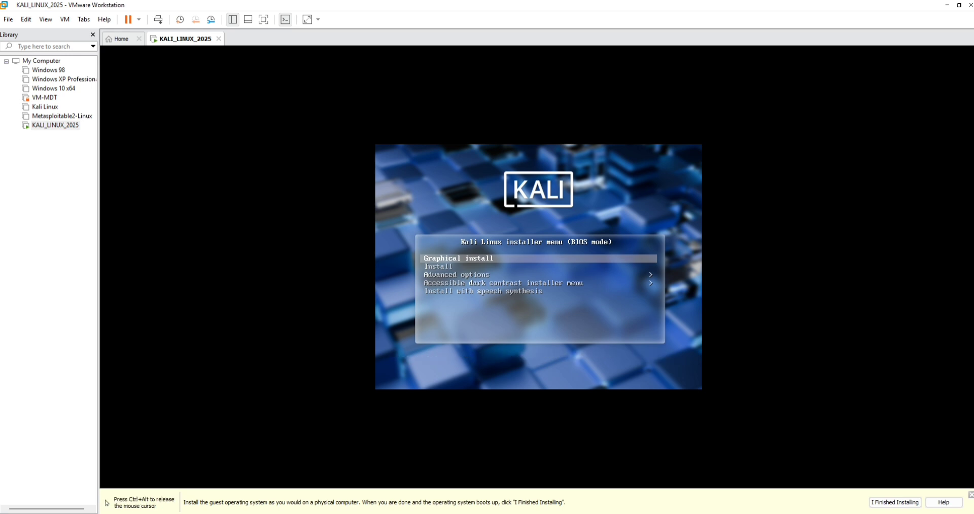
key("Return")
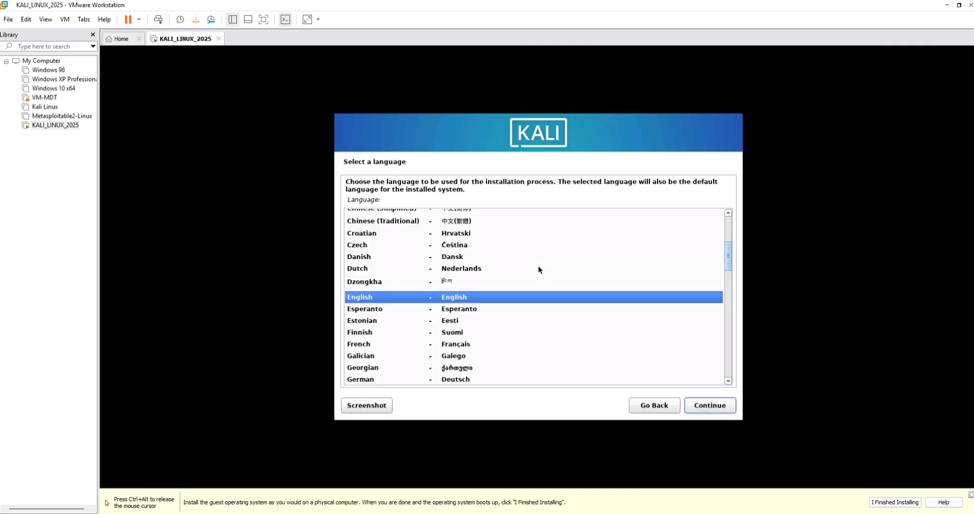
Choose Français as the language, Belgique as the country and the Belge keyboard layout.
key("Down")
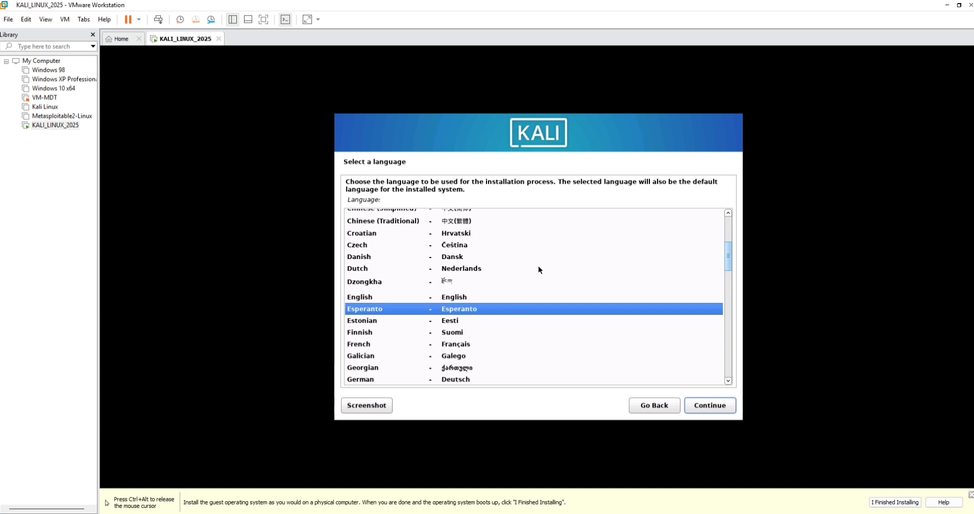
key("Down")
key("Down")
key("Down")
key("Return")
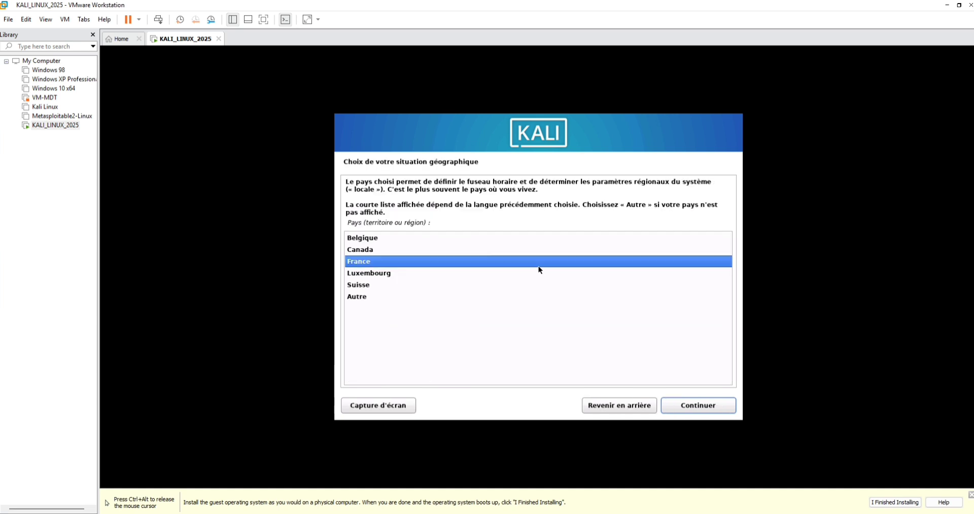
key("Up")
key("Up")
key("Return")
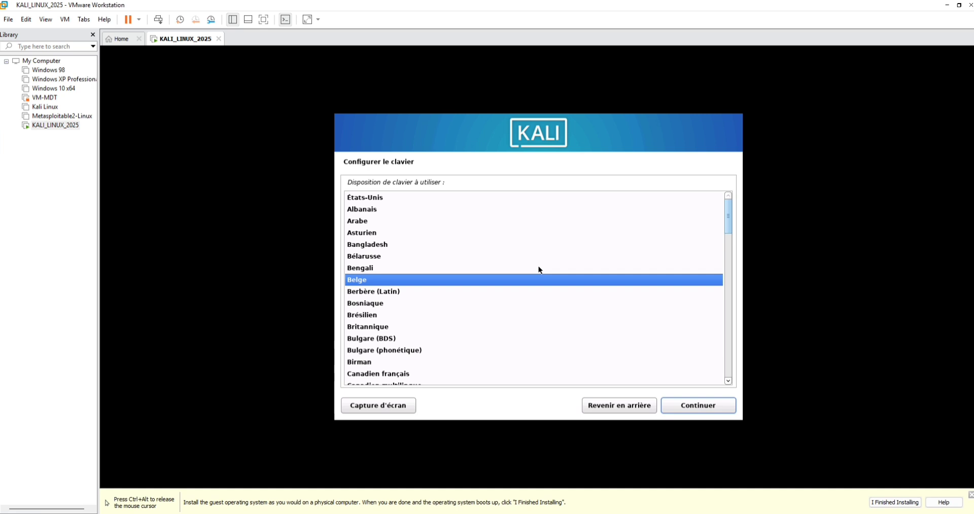
key("Return")
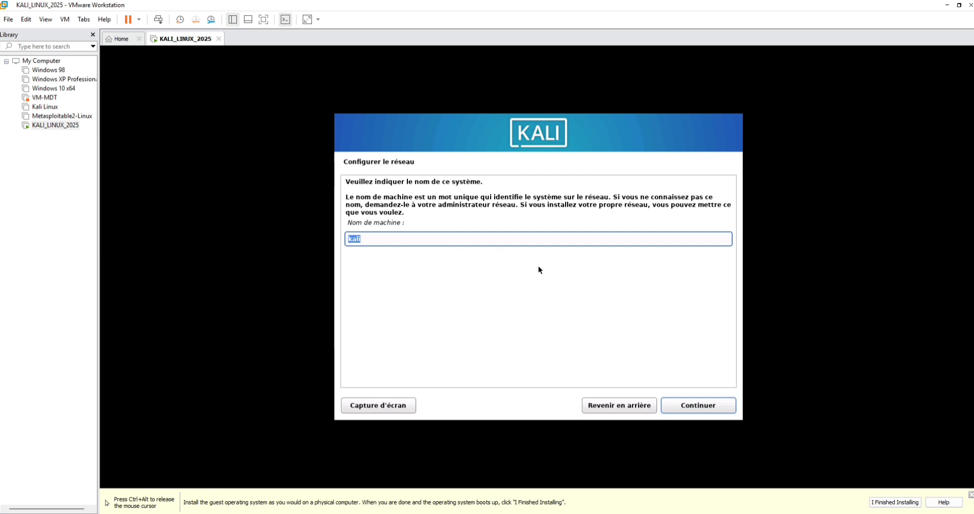
Enter kali_2025 as the host name and submit it.
left_click(405, 244)
type("_")
key("Tab")
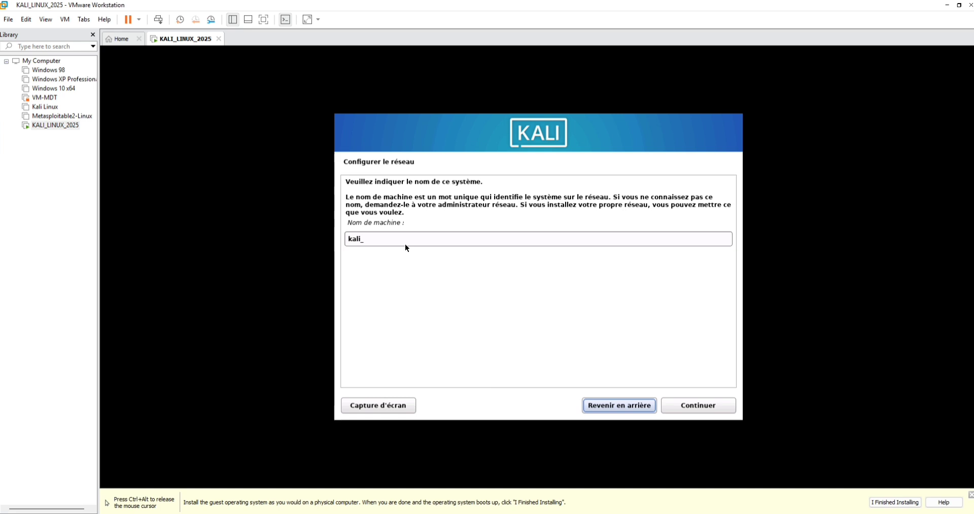
left_click(404, 245)
type("2025")
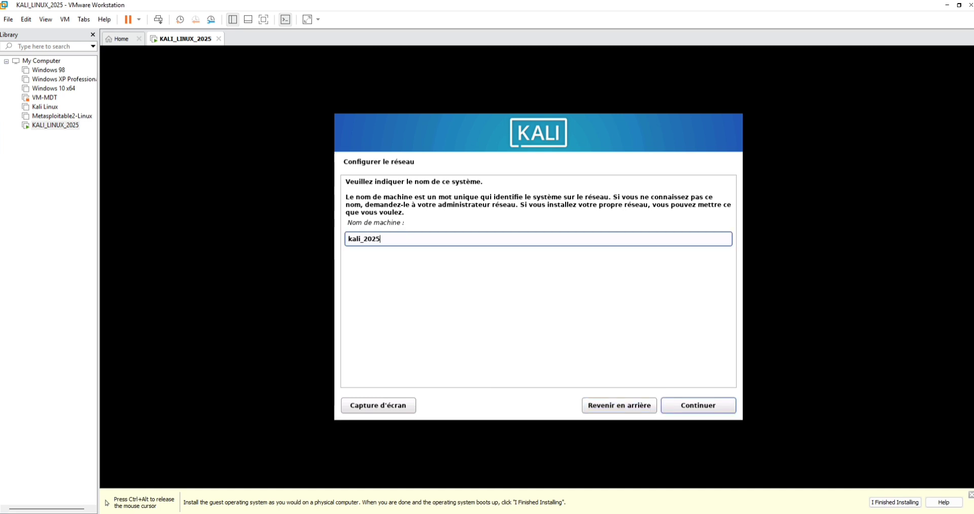
left_click(695, 408)
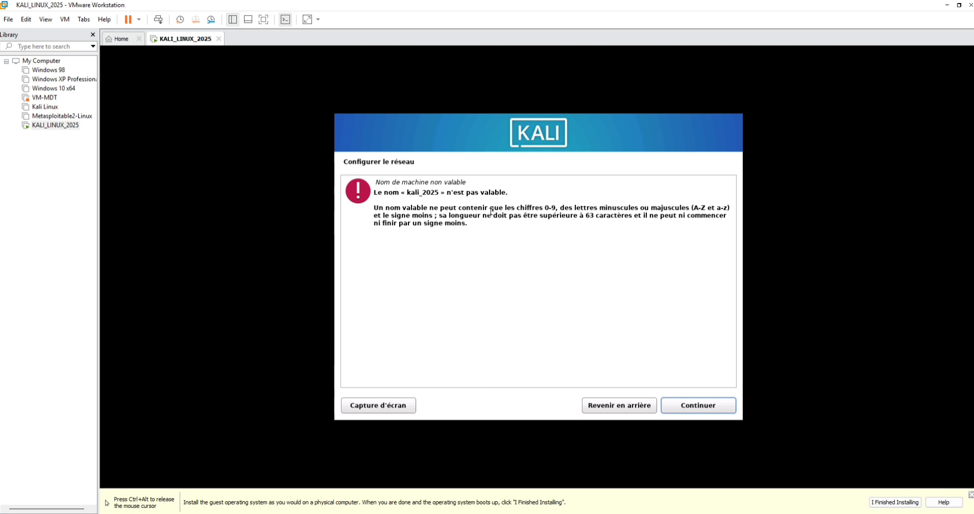
After the invalid-name error, correct the host name to kali2025 and leave the domain blank.
left_click(632, 409)
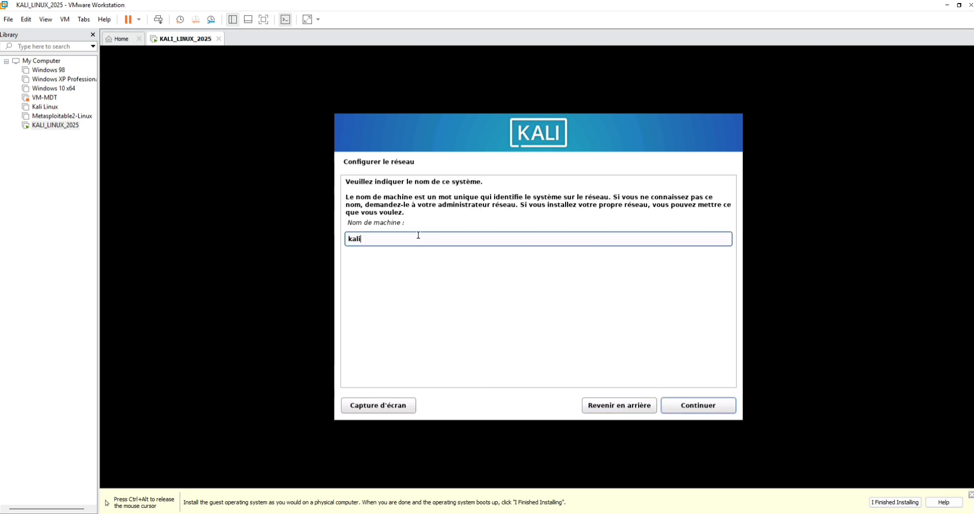
type("2025")
left_click(721, 406)
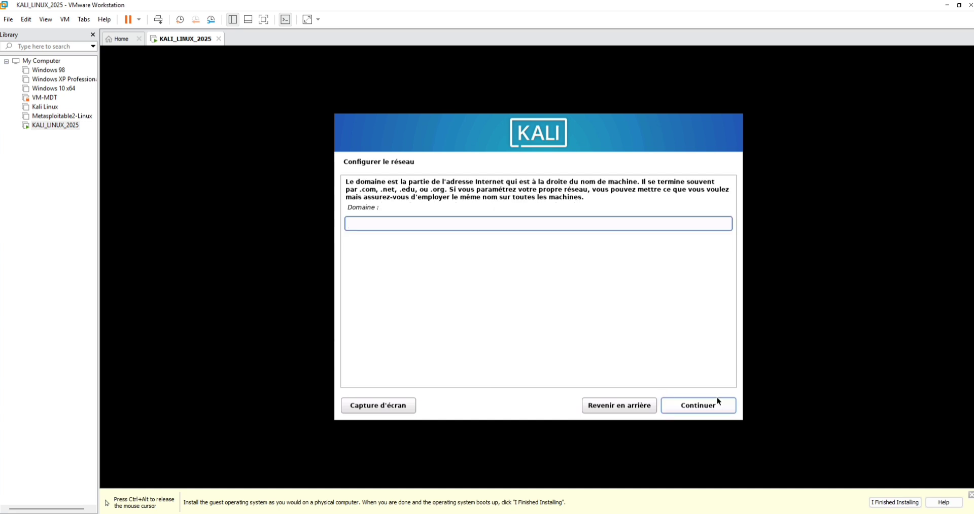
left_click(716, 403)
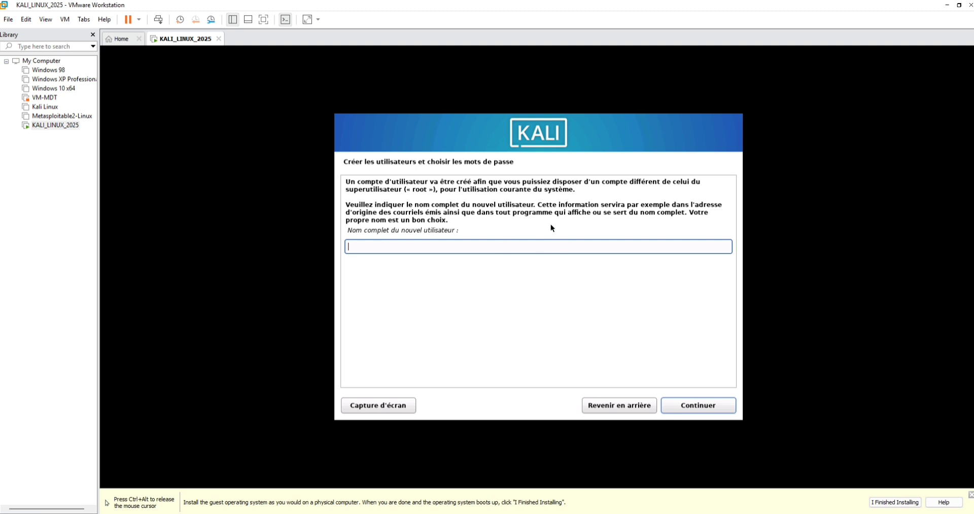
Enter Admin as the full name, accept the suggested login, and go back after the reserved-name error.
left_click_drag(346, 181, 435, 192)
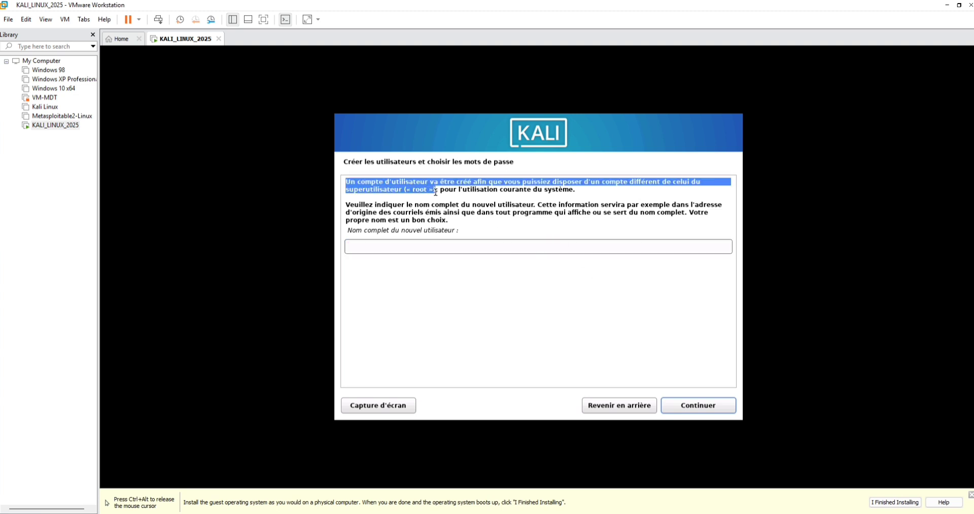
left_click(413, 245)
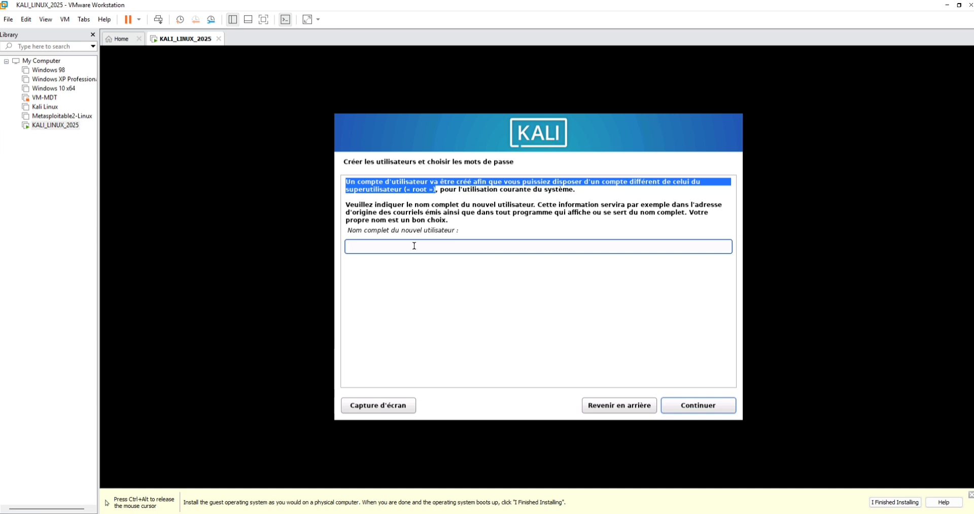
type("Admin")
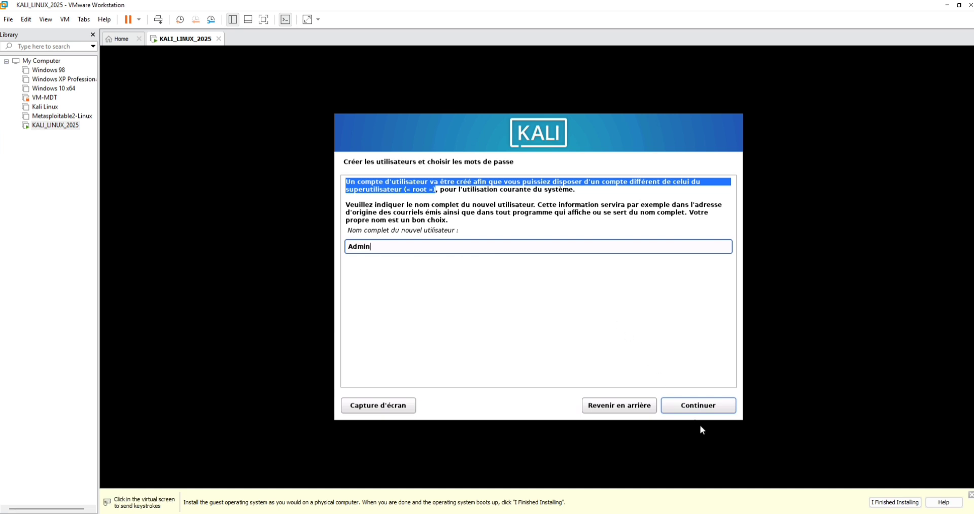
left_click(698, 408)
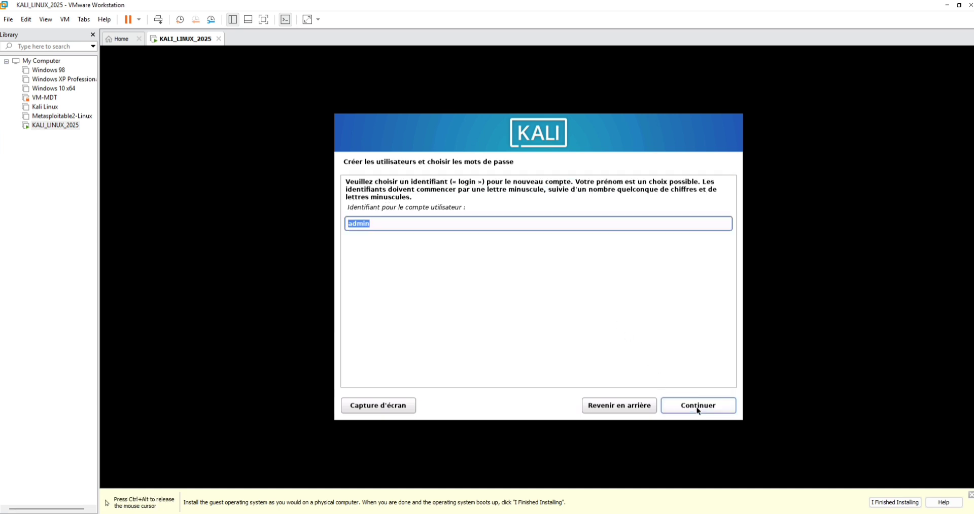
left_click(698, 408)
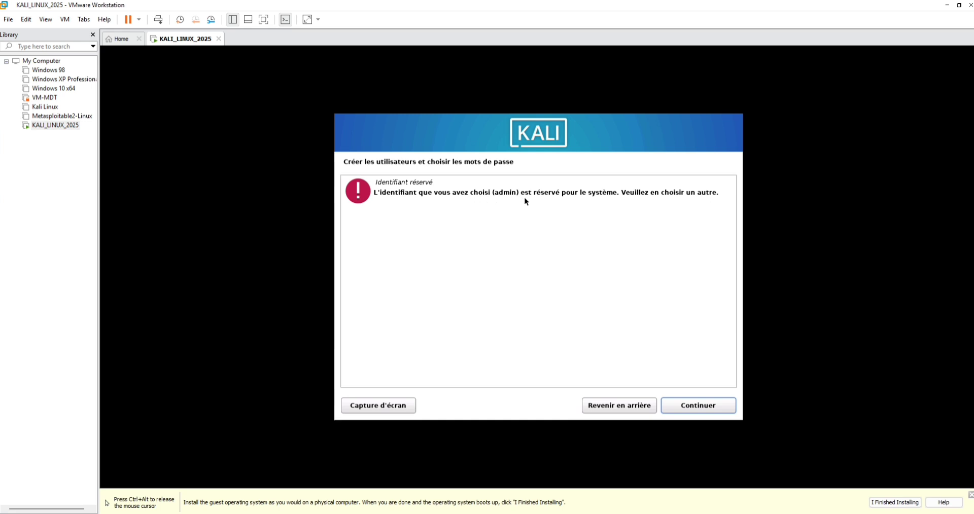
left_click(613, 406)
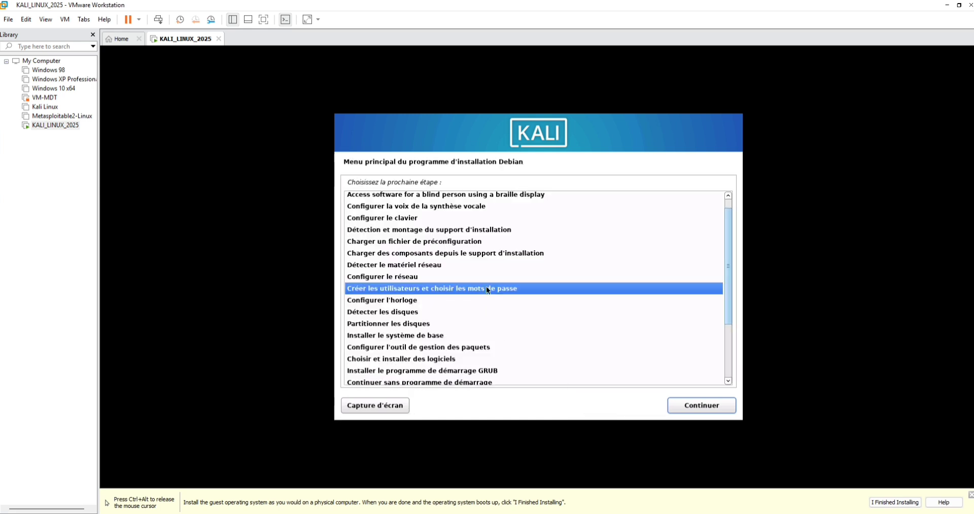
Append 2025 to the new user's prefilled full name and submit it.
left_click(677, 404)
left_click(475, 249)
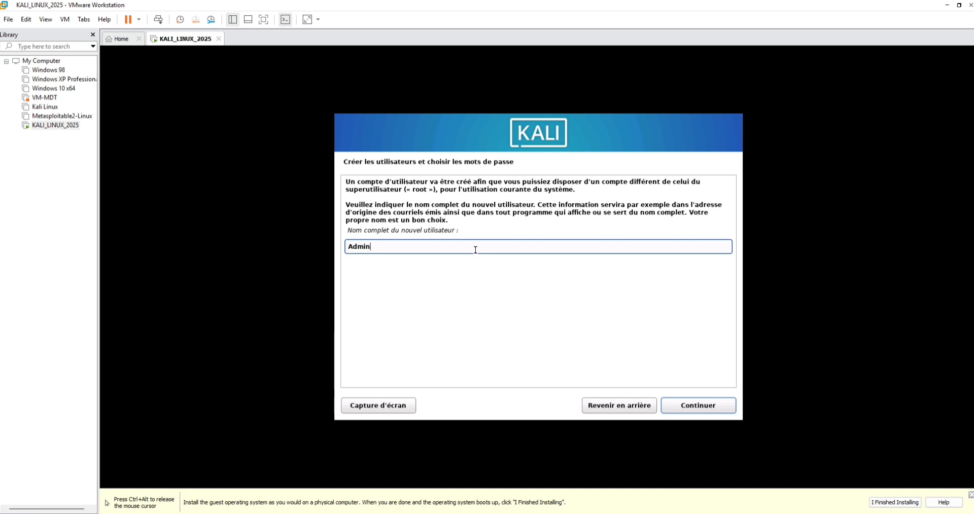
type("2025")
left_click(698, 406)
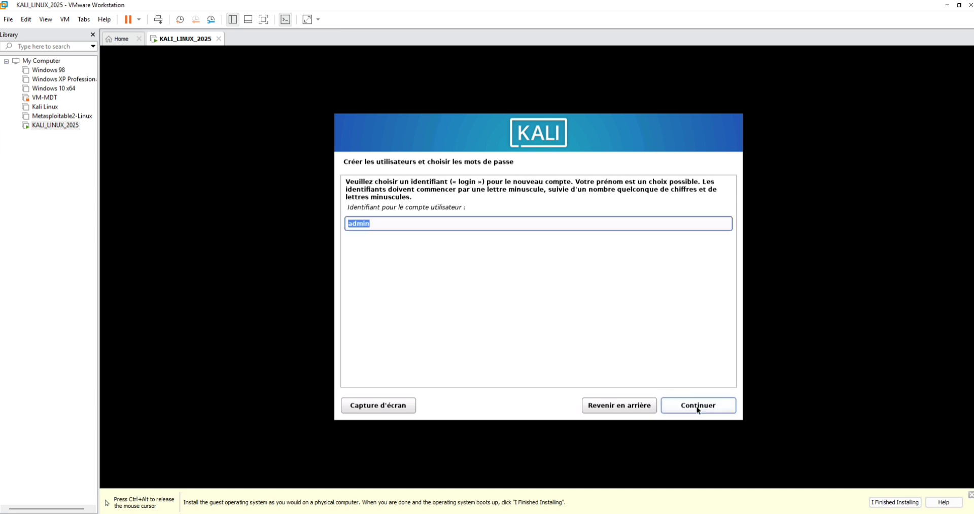
Append 2025 to the prefilled login name and submit it.
left_click(441, 219)
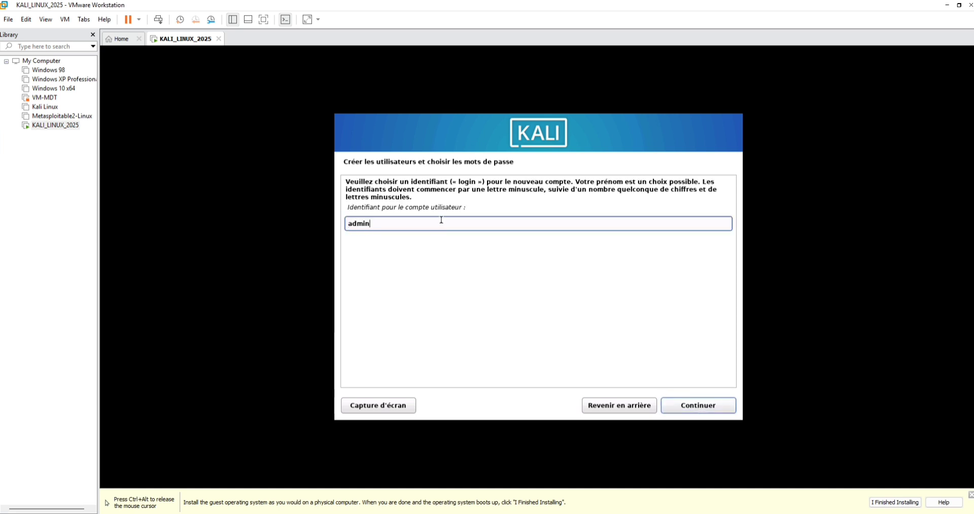
type("2025")
left_click(710, 407)
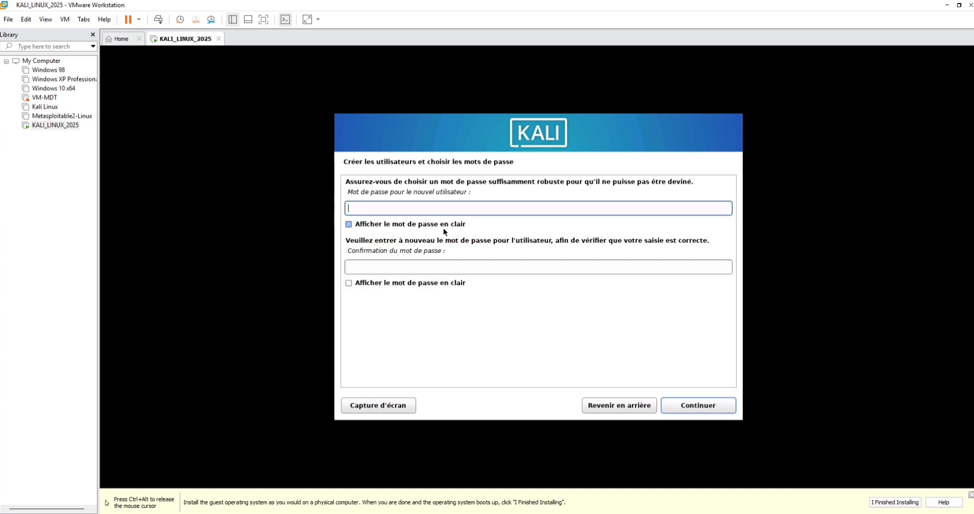
Return mouse control to the VM and accept the new user's password.
key("ctrl+alt")
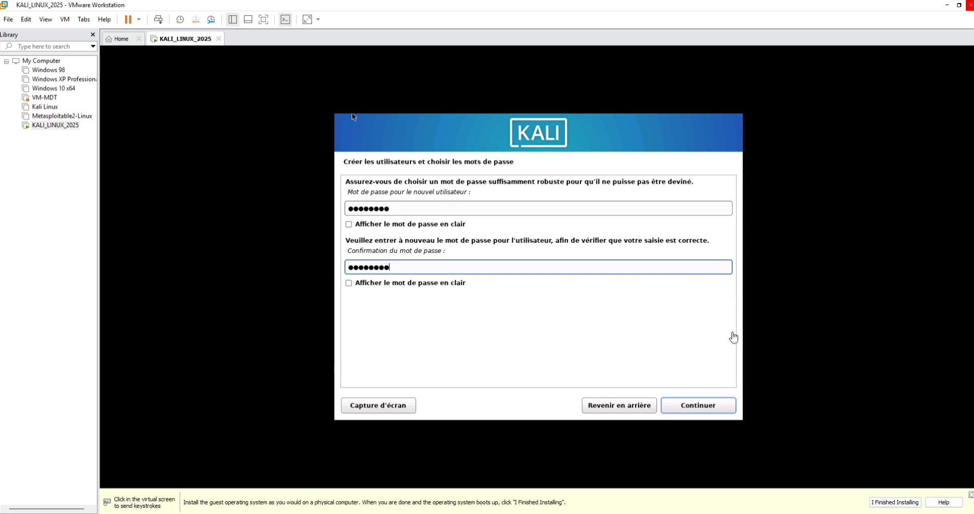
left_click(702, 412)
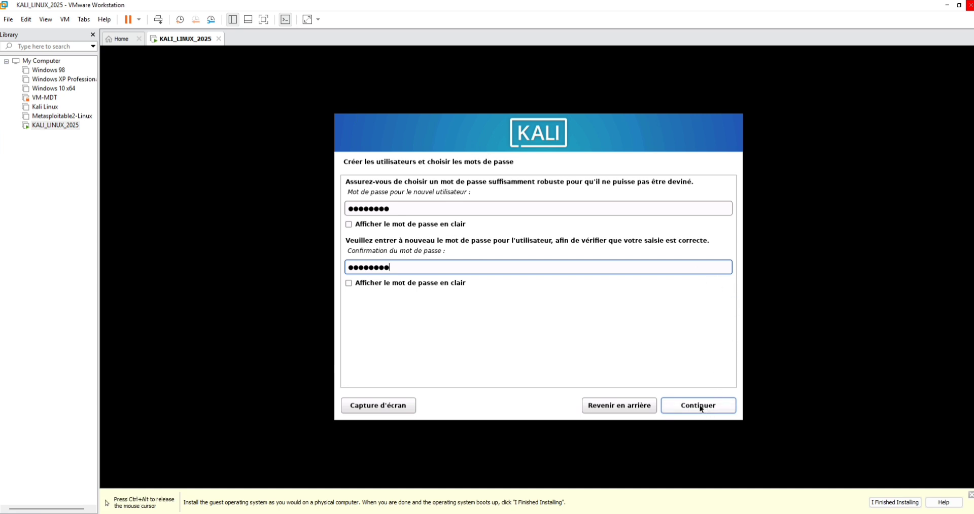
left_click(702, 409)
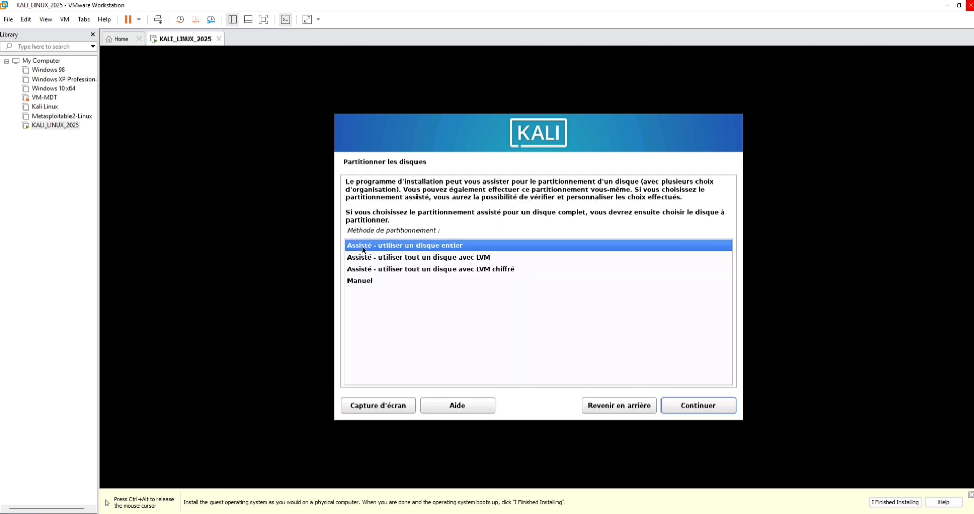
Use guided whole-disk partitioning on the 85.9 GB sda, one partition, and write changes.
left_click(673, 406)
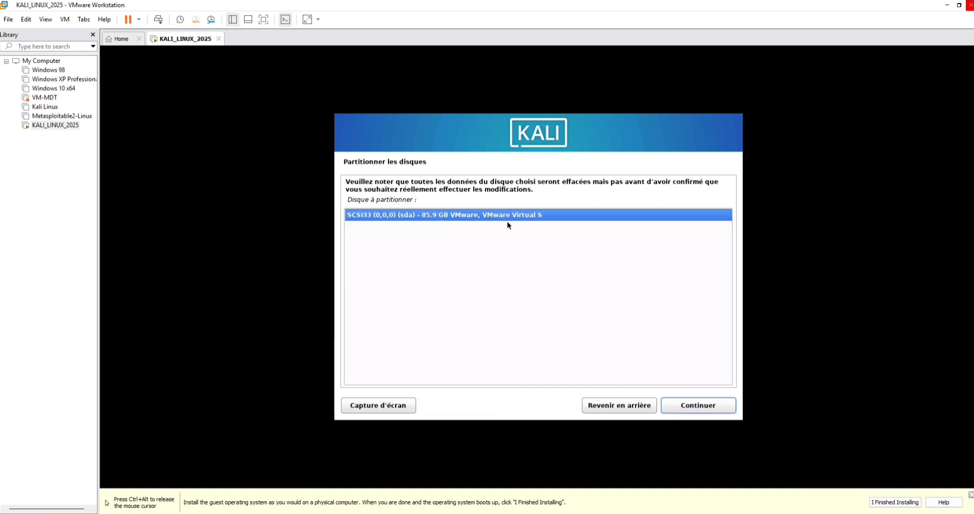
left_click(688, 407)
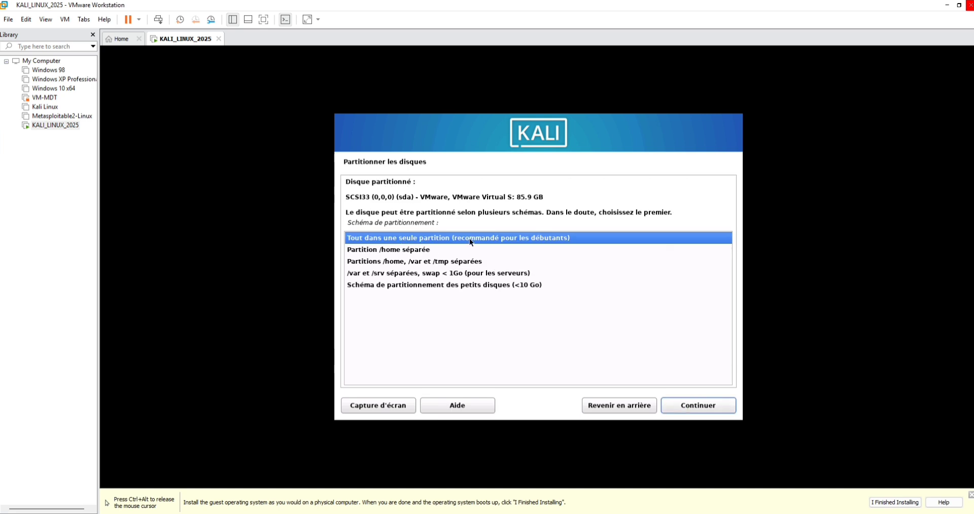
left_click(683, 407)
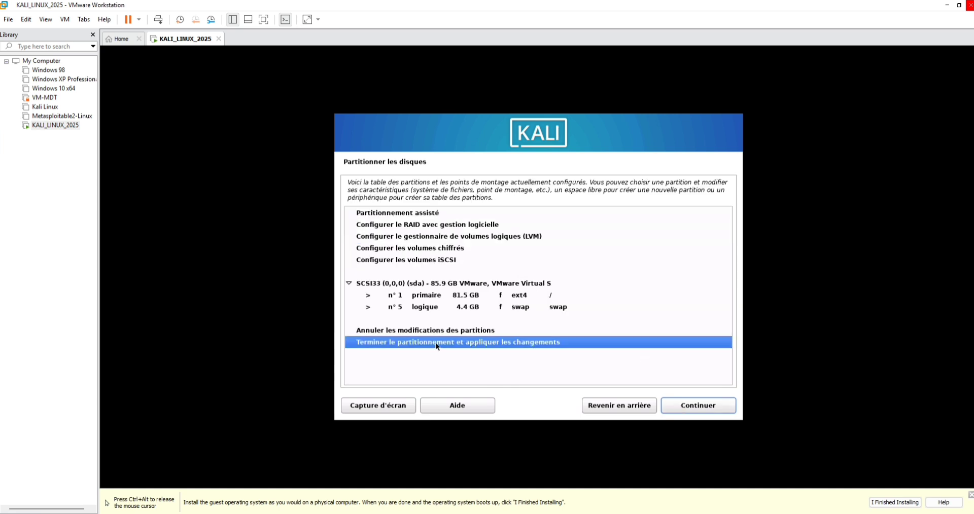
left_click(696, 410)
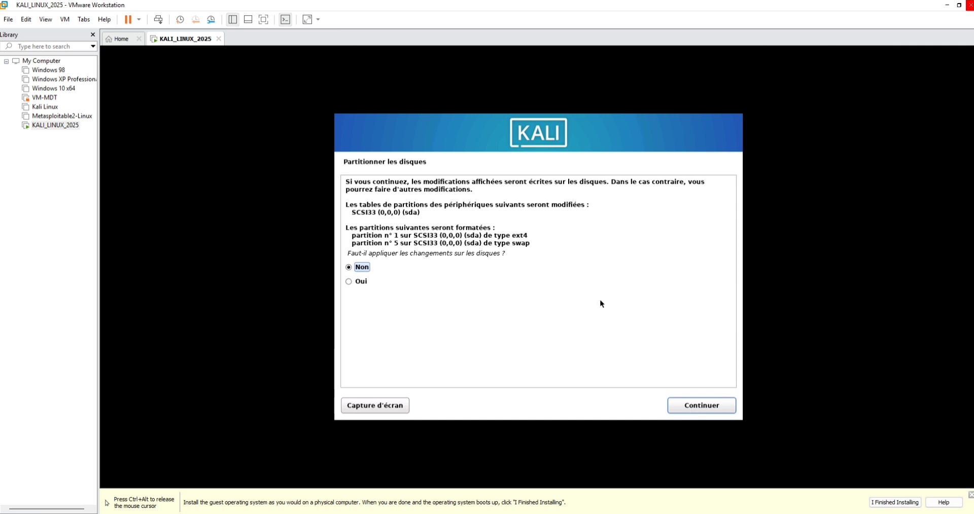
left_click(360, 282)
left_click(688, 412)
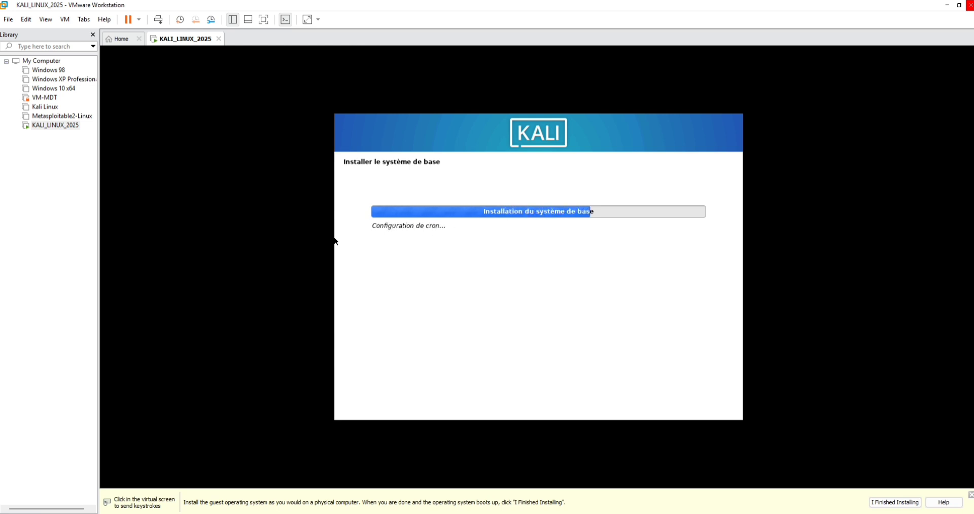
Capture and then release the VM's mouse with Ctrl+Alt while the base system installs.
left_click(248, 280)
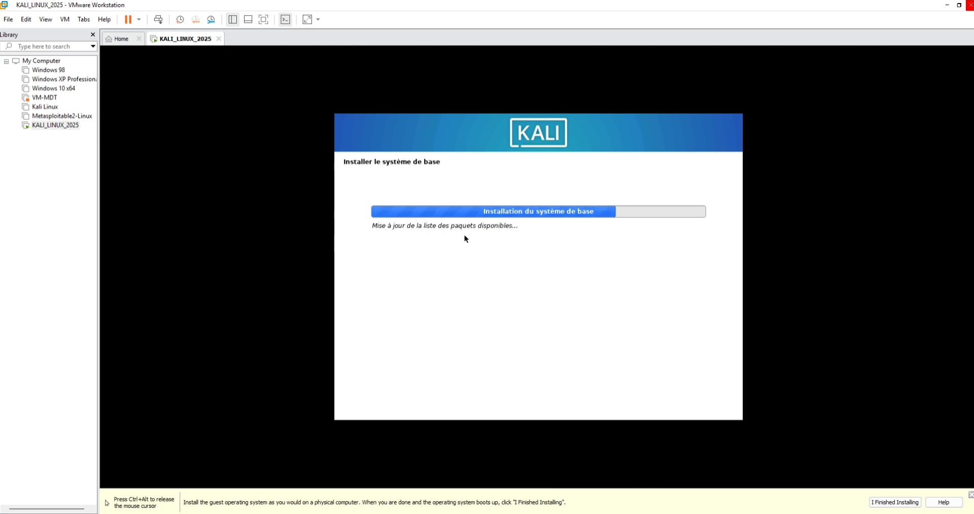
key("ctrl+alt")
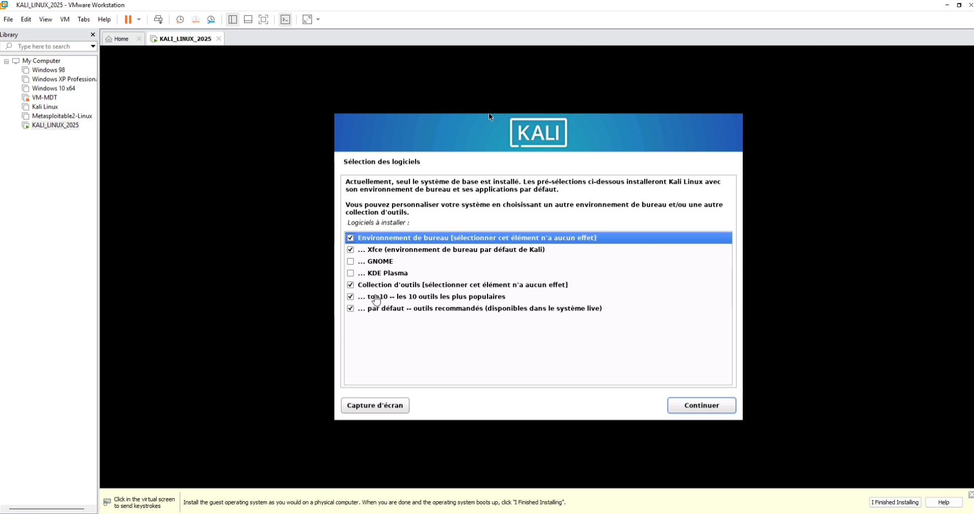
Install the preselected Xfce desktop and default tools, releasing the mouse during installation.
left_click(703, 408)
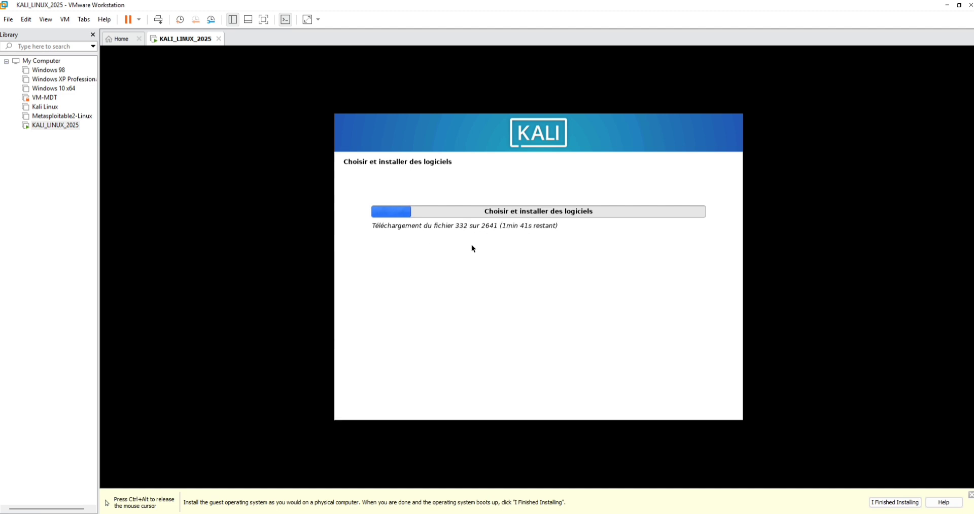
key("ctrl+alt")
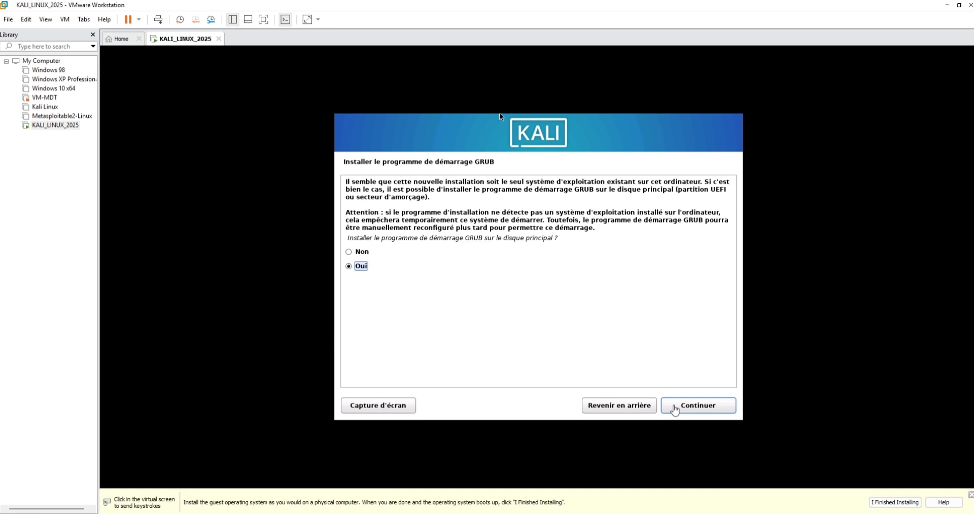
Accept installing the GRUB boot loader on the main disk with Oui.
left_click(673, 405)
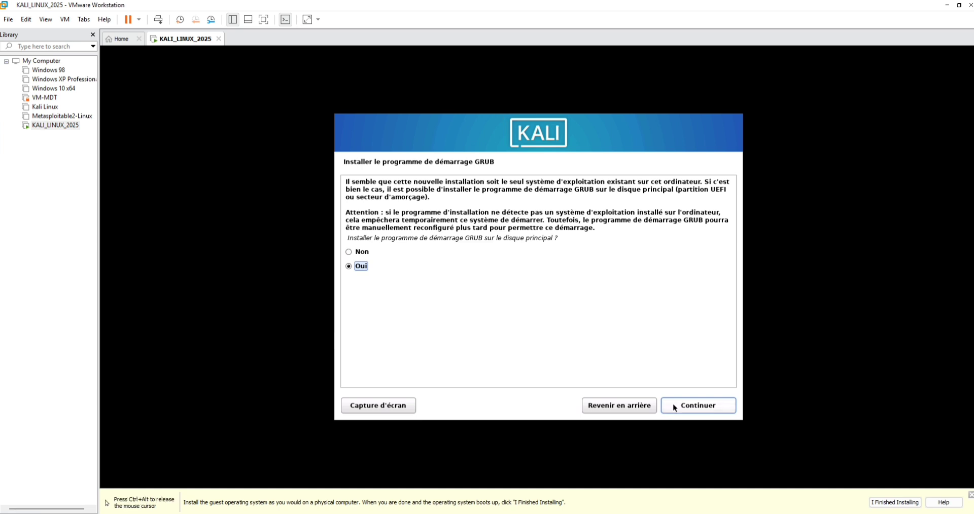
left_click(672, 405)
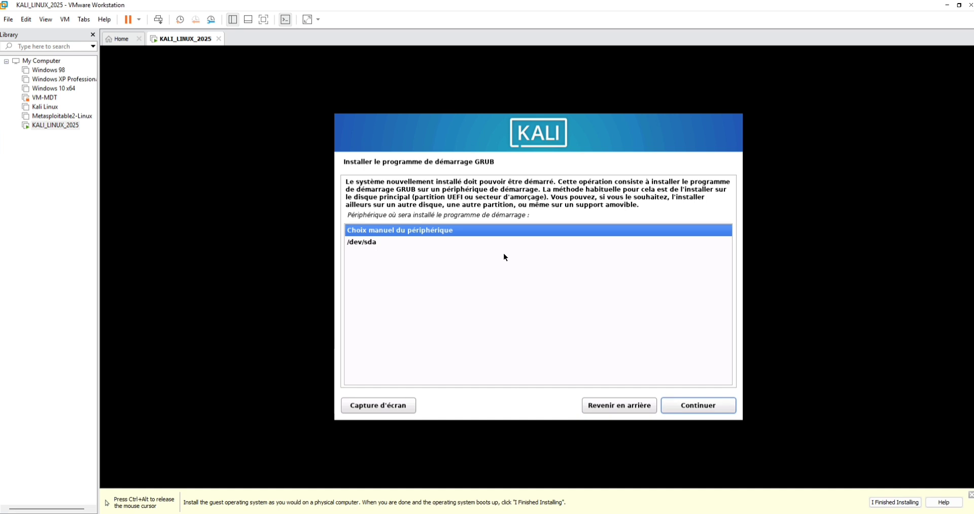
key("ctrl+alt")
Choose /dev/sda as the boot loader installation device.
left_click(373, 243)
left_click(372, 243)
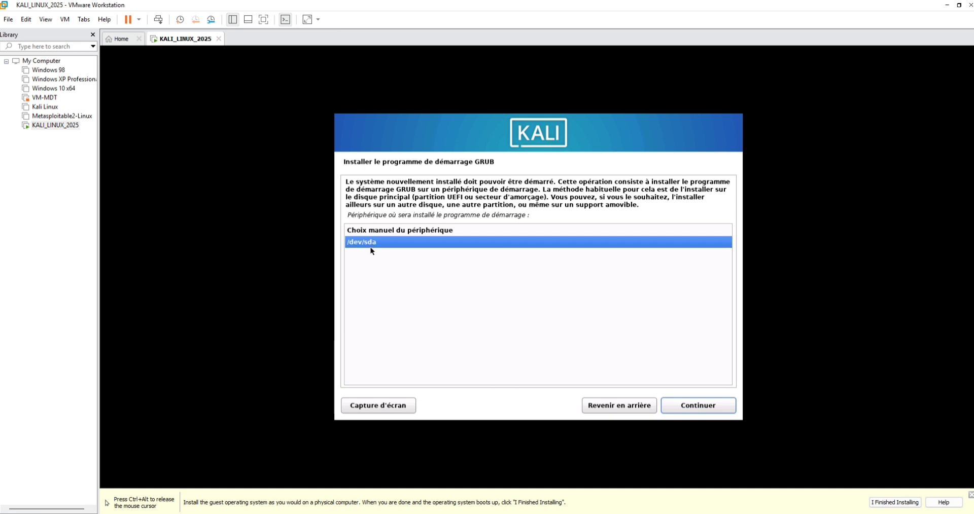
key("ctrl+alt")
left_click(383, 254)
Install GRUB on /dev/sda and finish the installation, rebooting the VM.
left_click(715, 406)
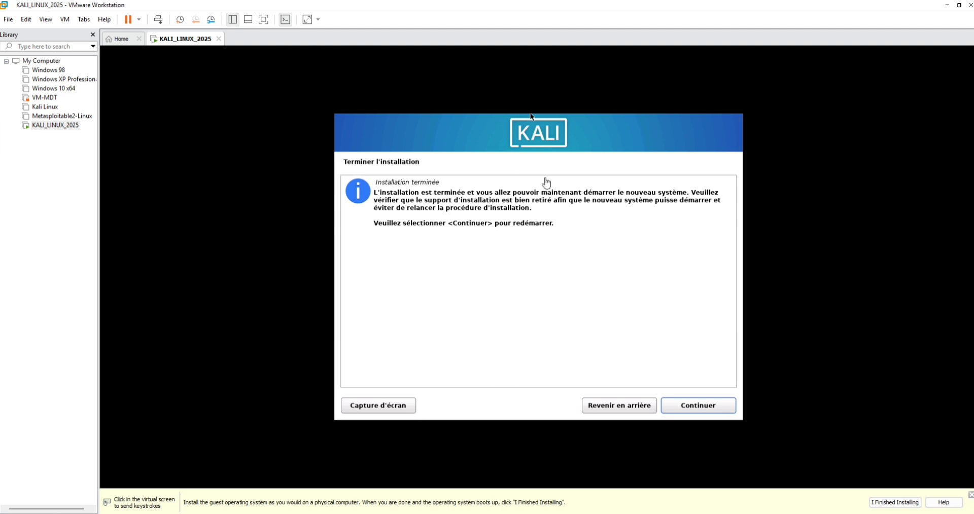
left_click(710, 408)
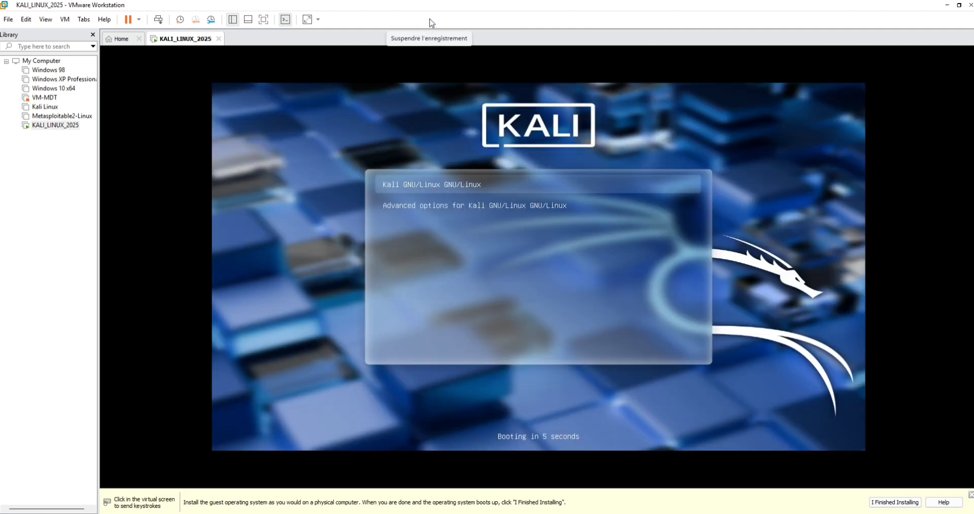
Boot Kali GNU/Linux immediately from the GRUB menu with Enter.
left_click(430, 61)
key("Return")
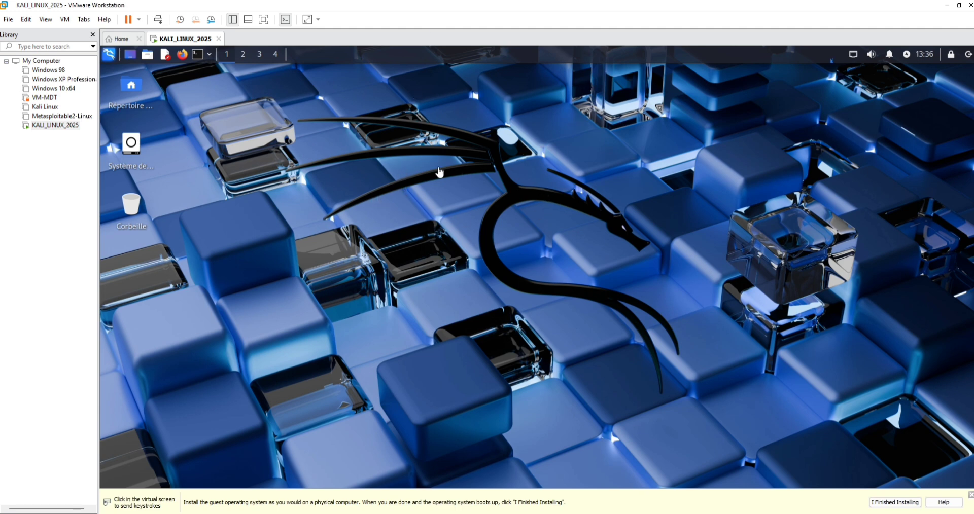
Open a terminal and paste the 'sudo apt update && sudo apt full-upgrade -y' command.
left_click(198, 61)
left_click(198, 59)
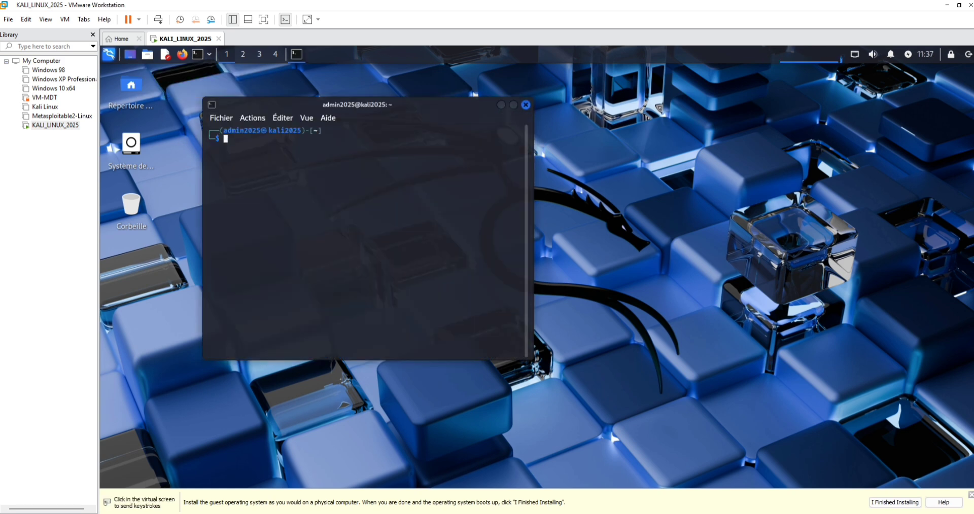
right_click(257, 145)
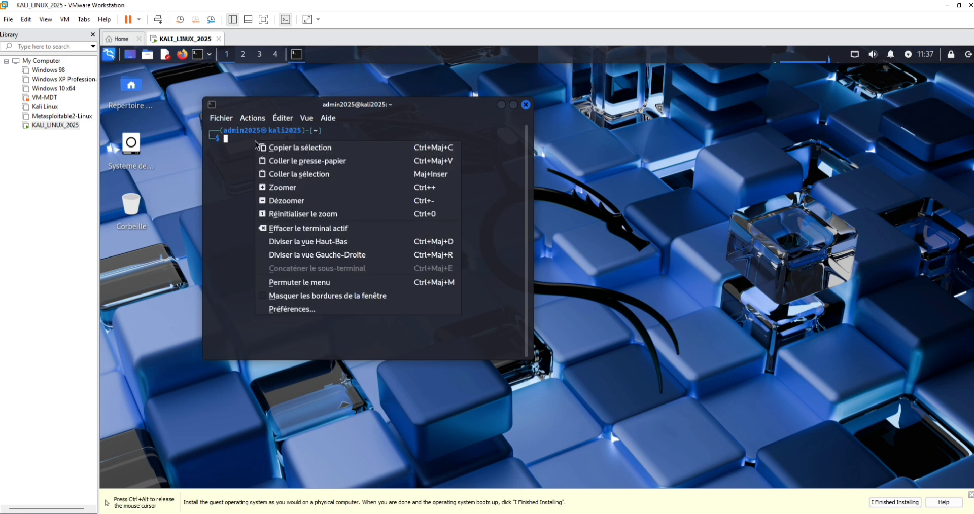
left_click(282, 172)
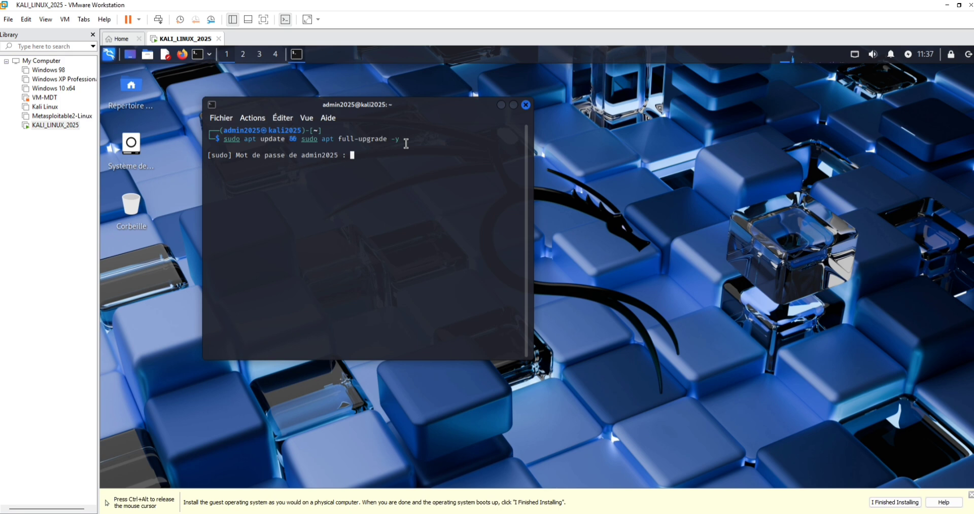
Submit the sudo password to start the upgrade, then move the terminal up-right and widen it.
key("Return")
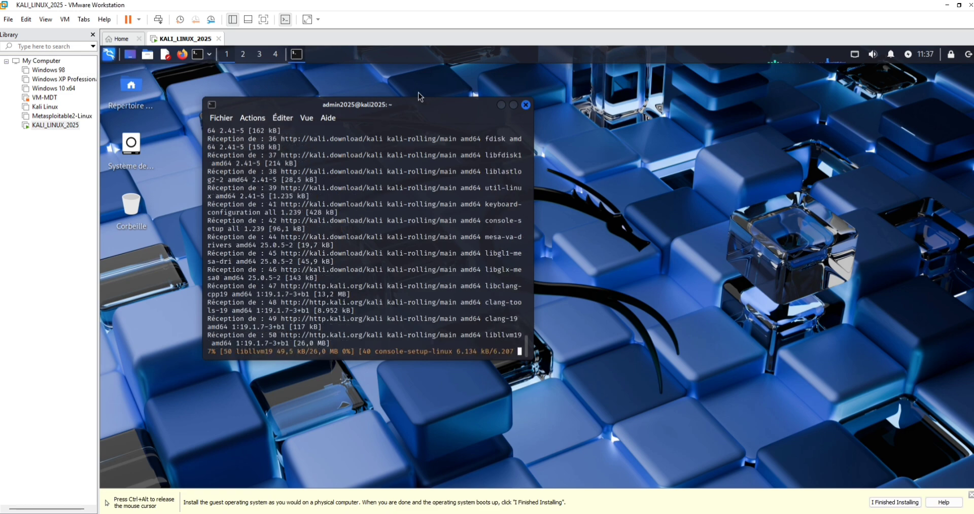
left_click_drag(417, 106, 489, 85)
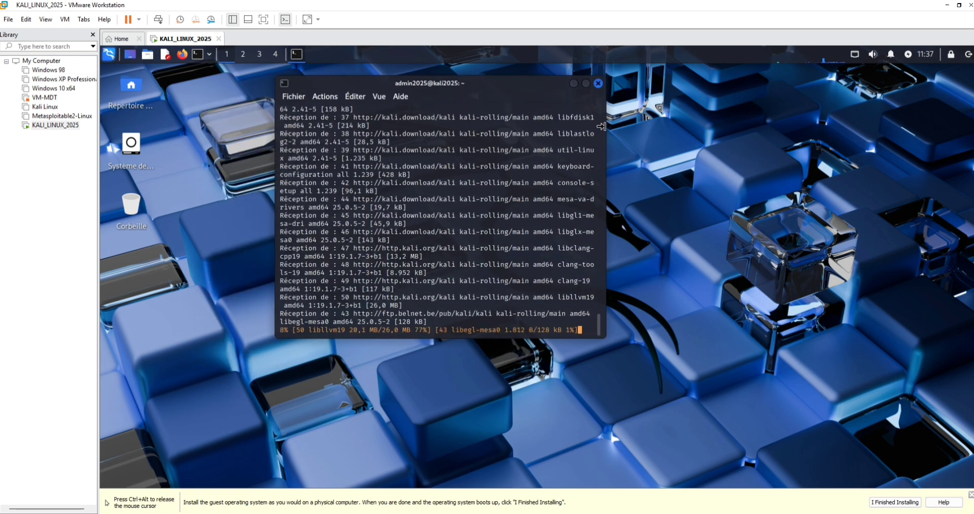
left_click_drag(605, 127, 724, 128)
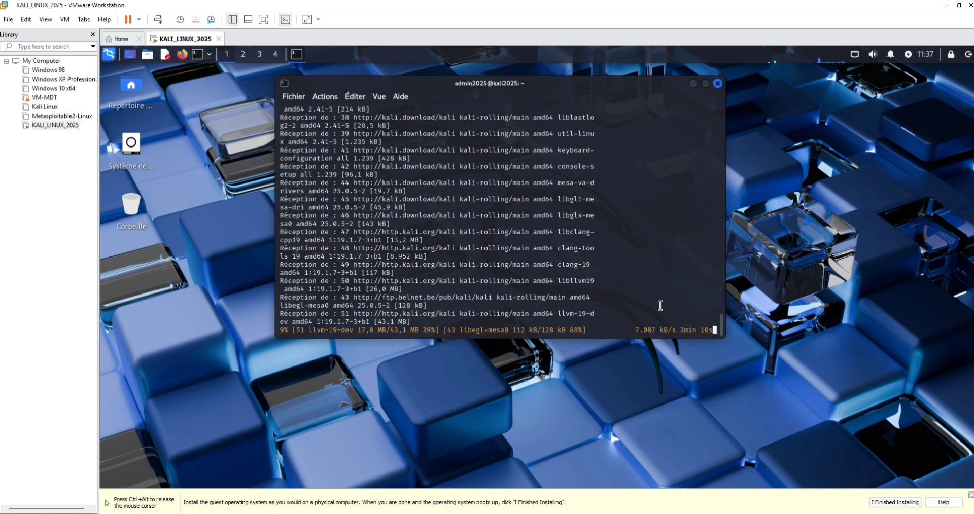